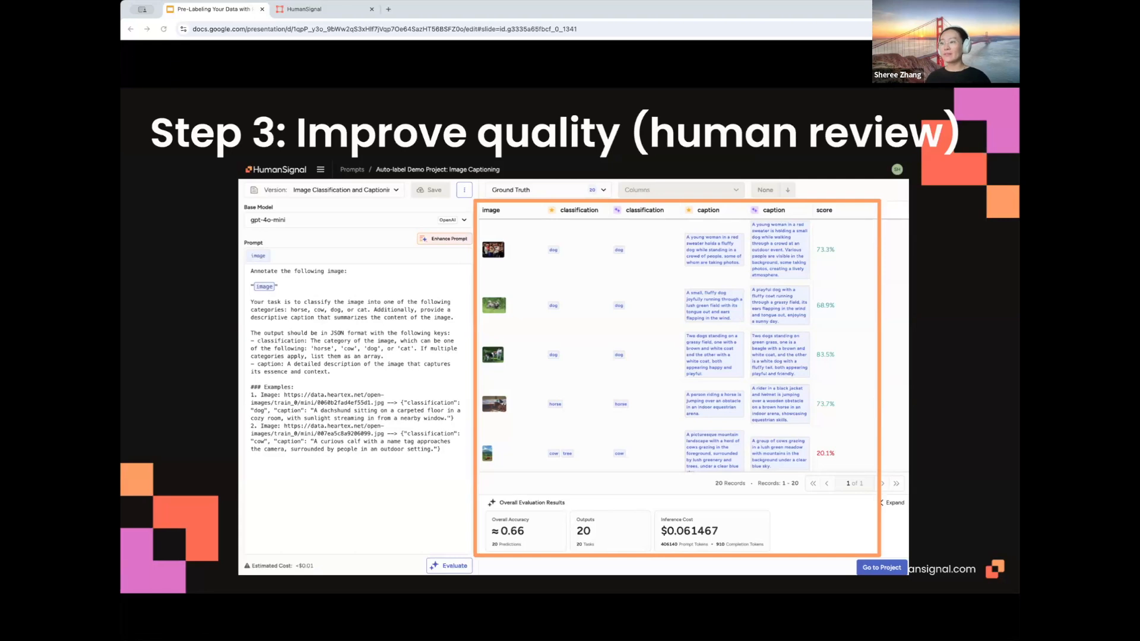
- Switch to HumanSignal, open Demo Project: Image Captioning and dismiss the auto-labeling introduction
left_click(305, 12)
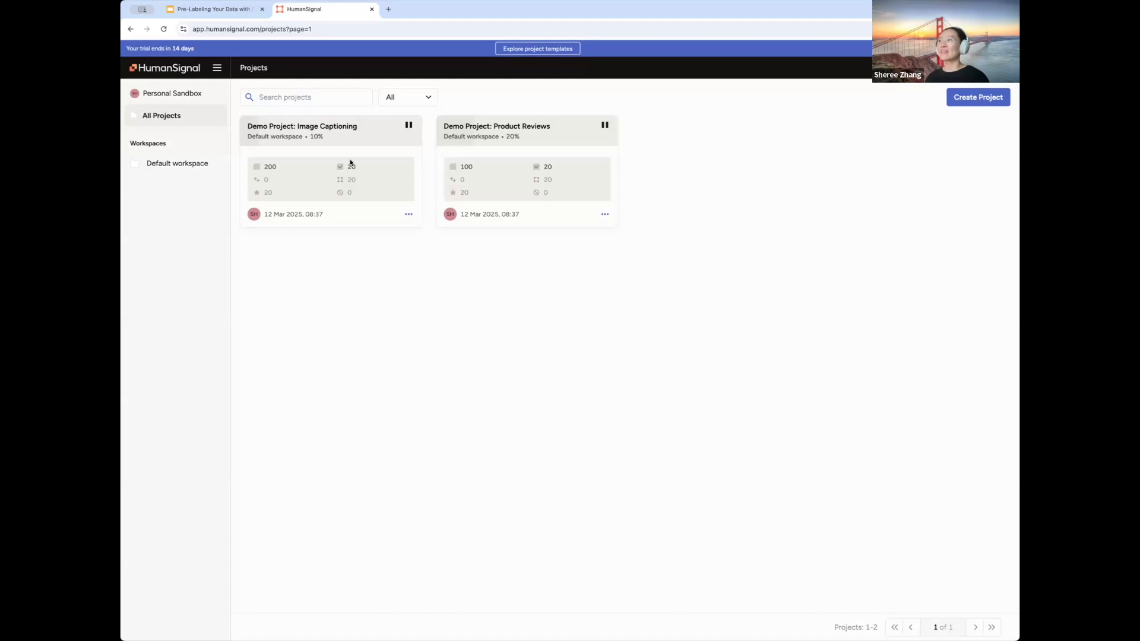
left_click(344, 135)
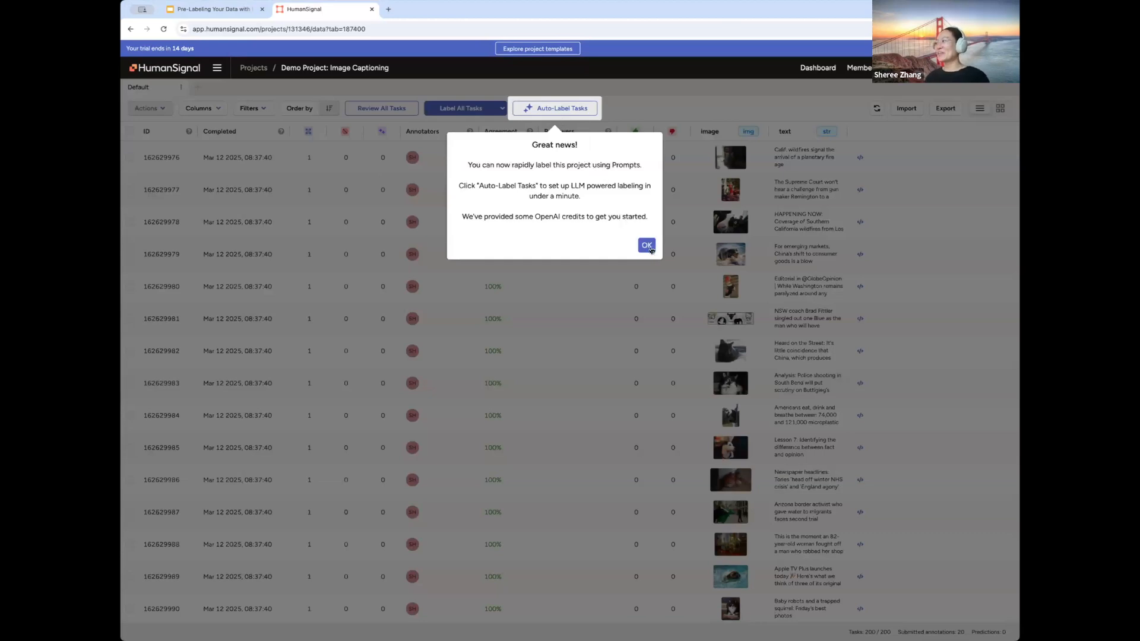
left_click(439, 323)
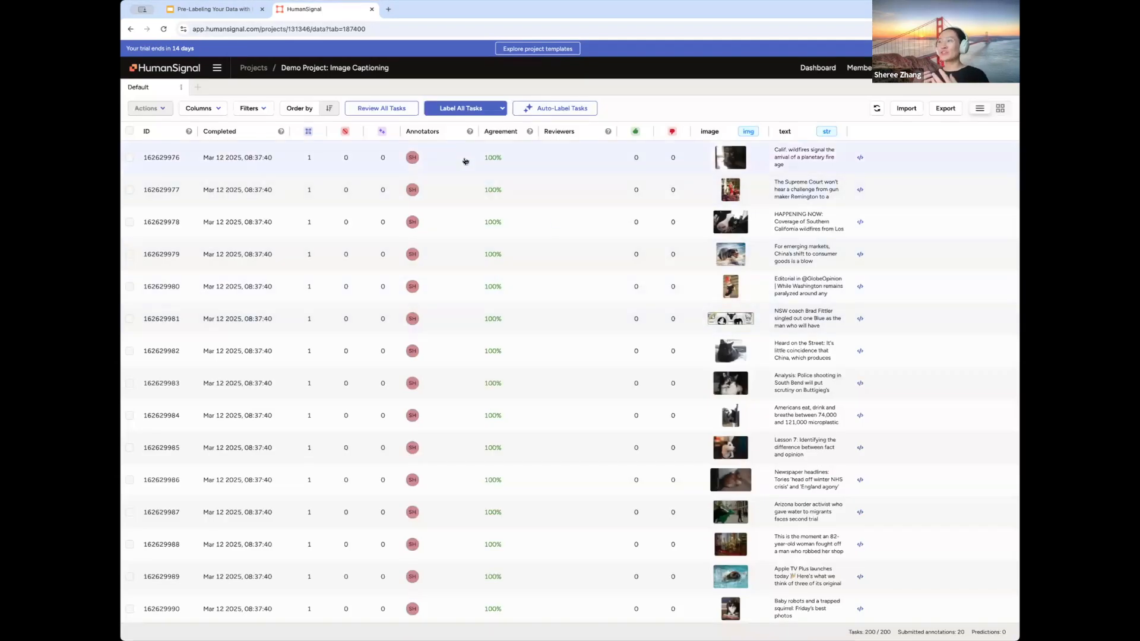
- Open the first task and review the existing classifications and captions of the dachshund, magazine cat and mountain cow images
left_click(557, 166)
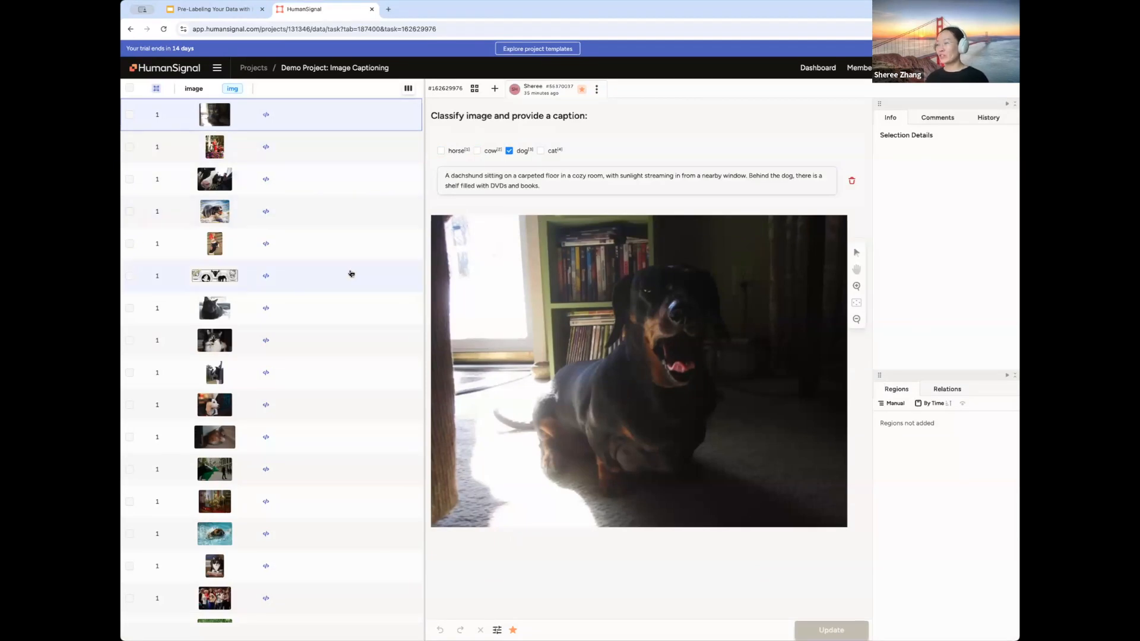
scroll(348, 276, "down", 1)
scroll(350, 356, "down", 2)
left_click(354, 443)
scroll(361, 410, "down", 1)
scroll(356, 469, "down", 3)
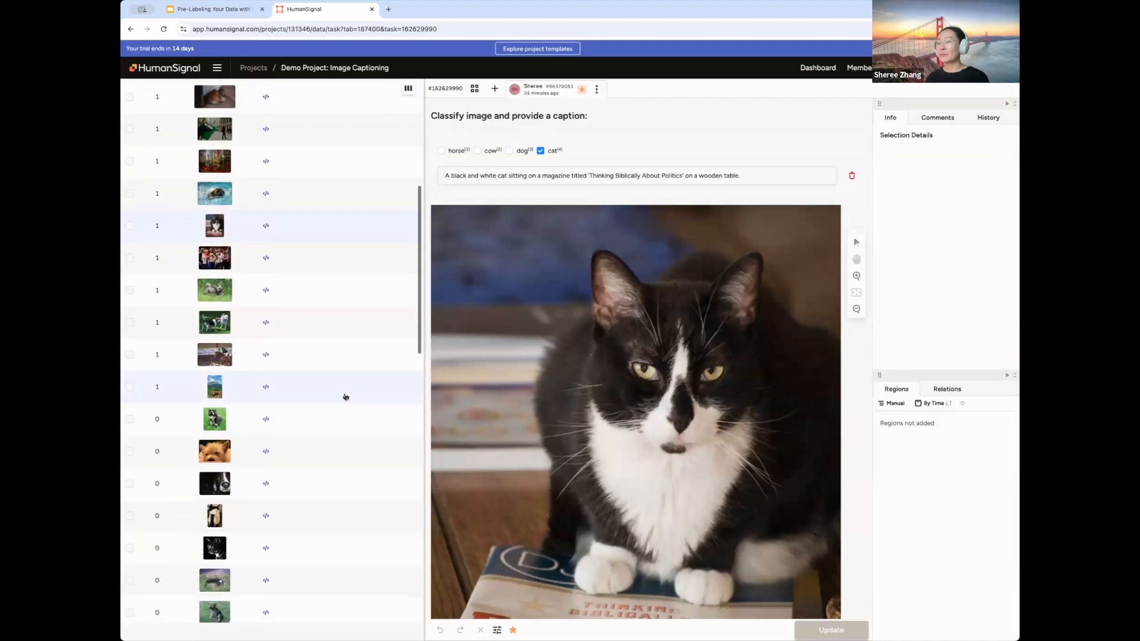
left_click(345, 397)
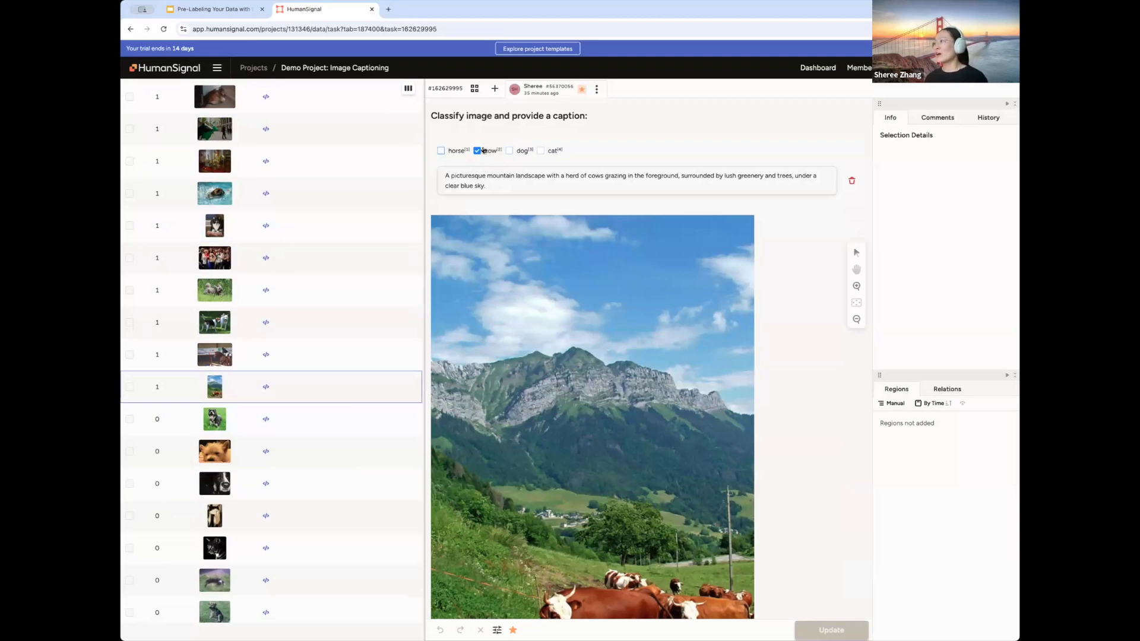
scroll(574, 403, "down", 1)
scroll(574, 404, "down", 1)
scroll(504, 183, "up", 2)
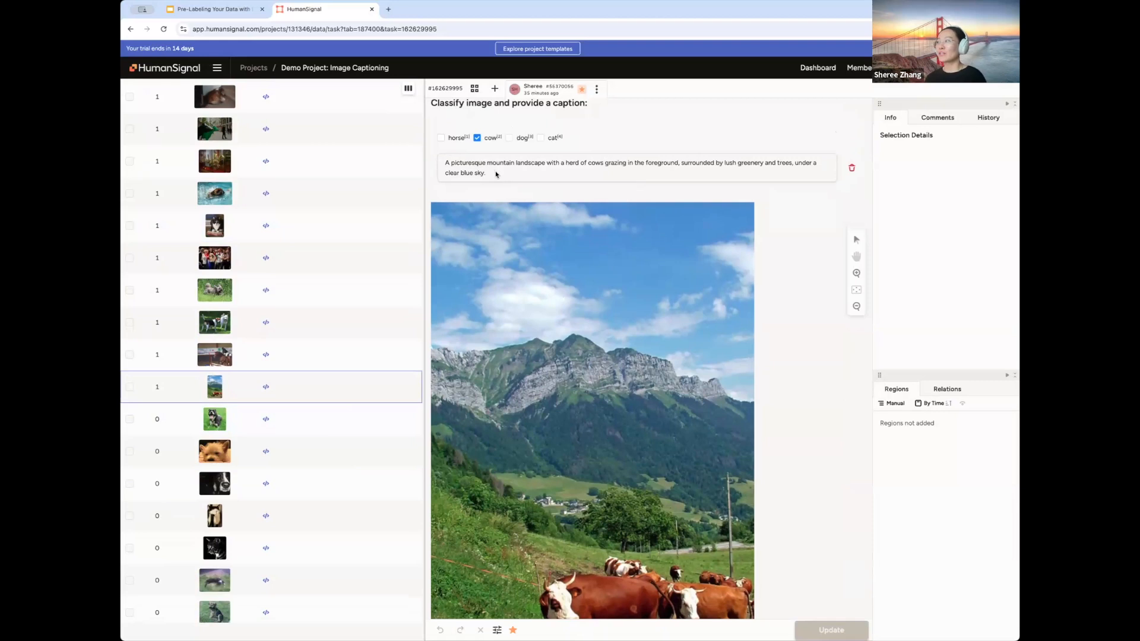
- Classify the first unlabeled image as dog and fill in the caption "Happy dog on grass"
left_click(348, 432)
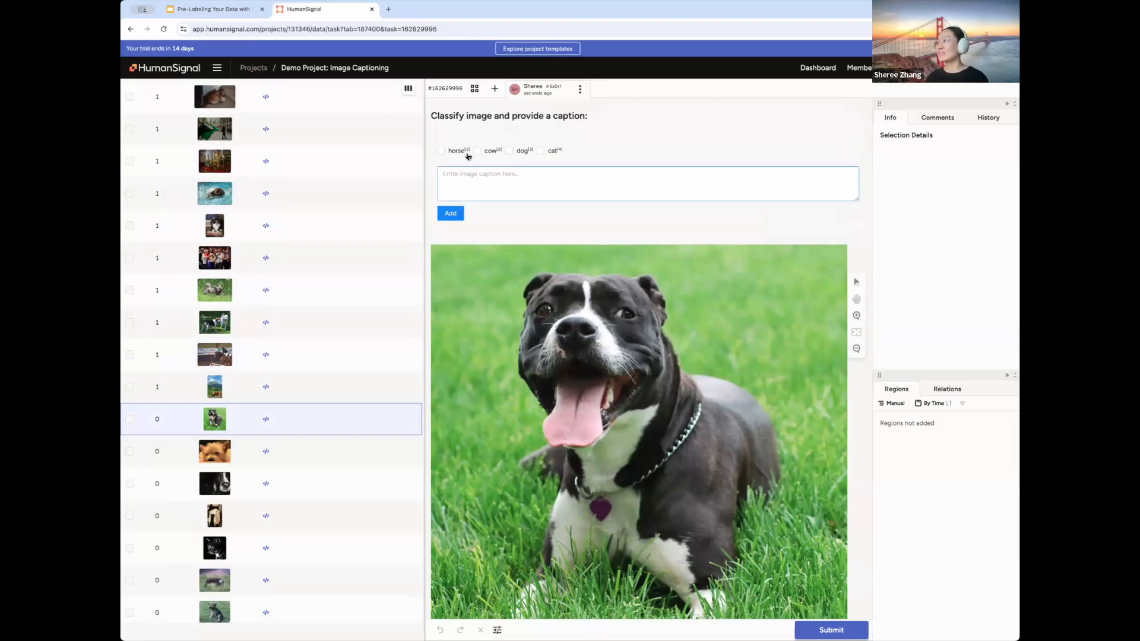
left_click(509, 151)
left_click(498, 174)
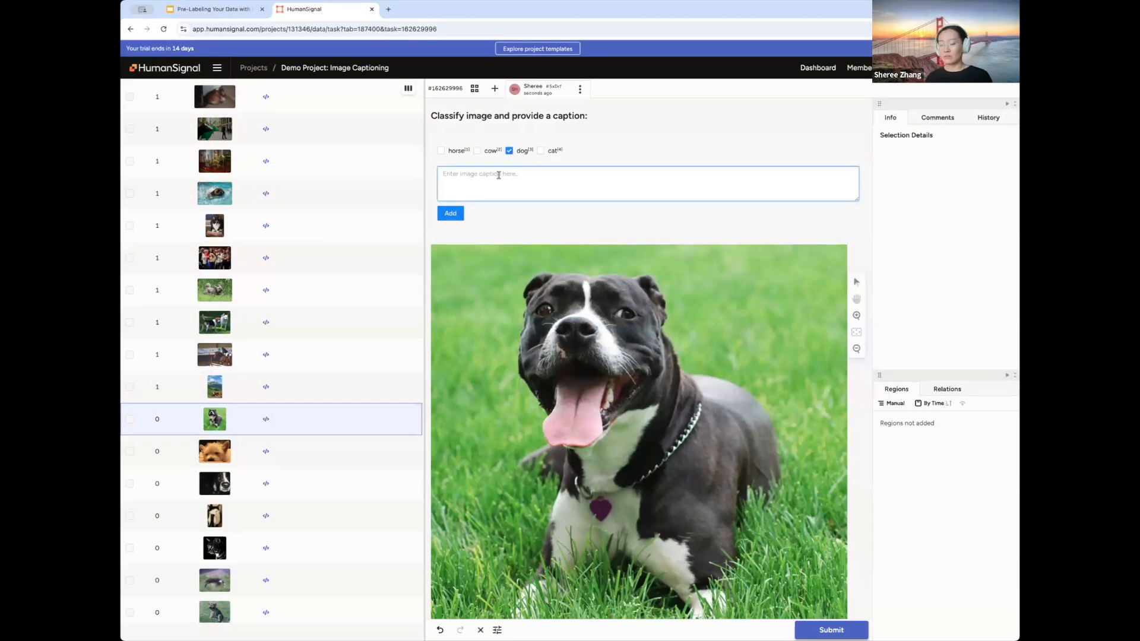
type("Happy dog ")
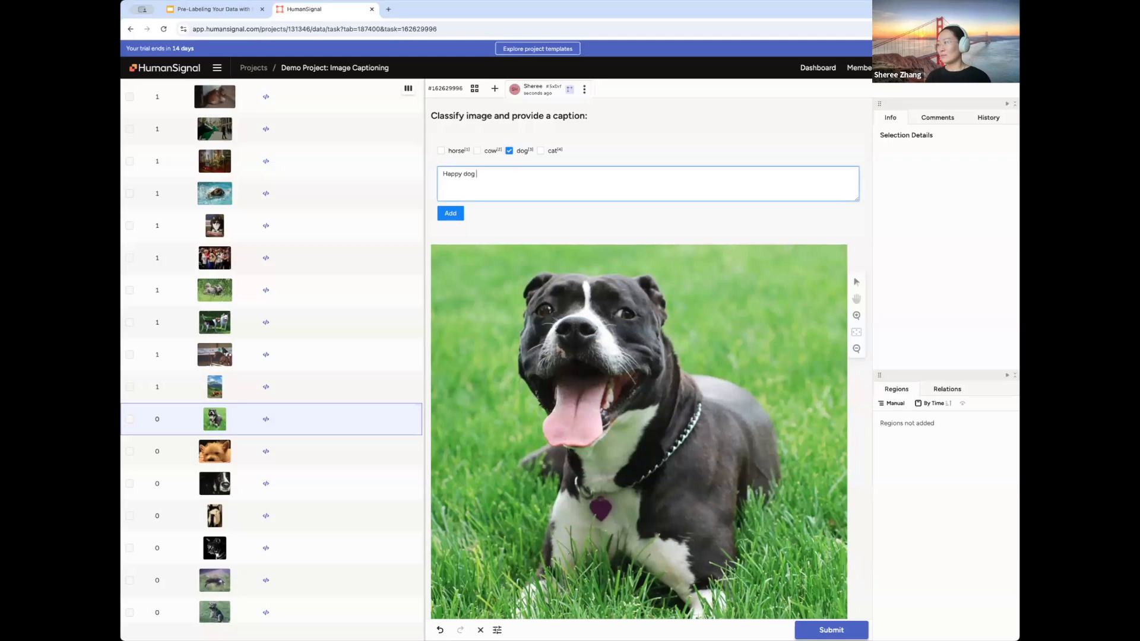
type("on grass")
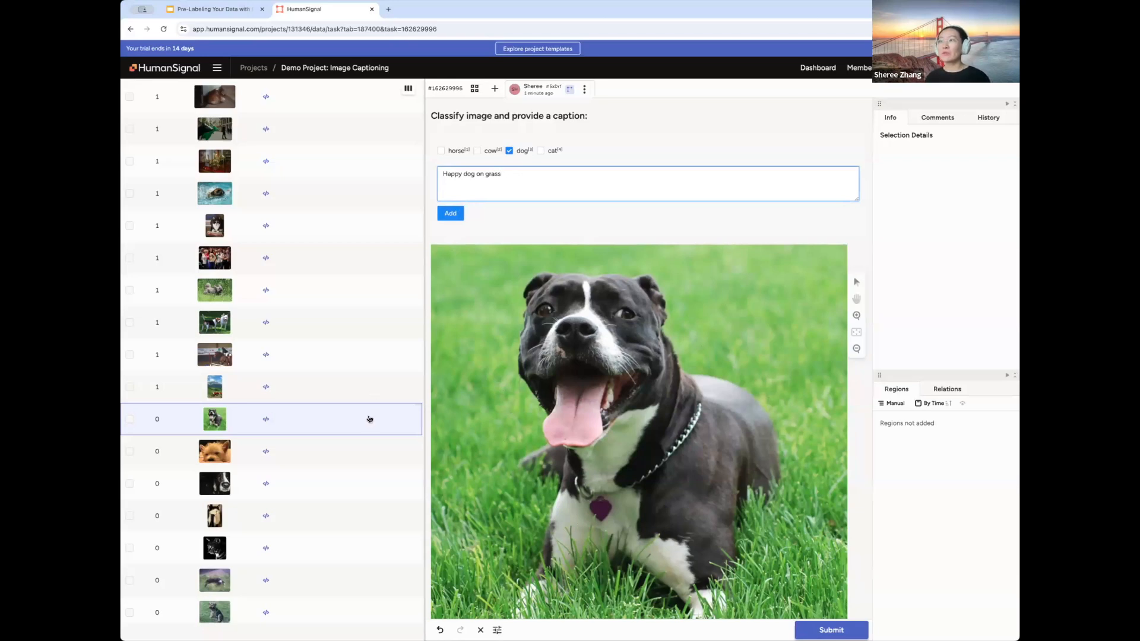
scroll(370, 419, "down", 1)
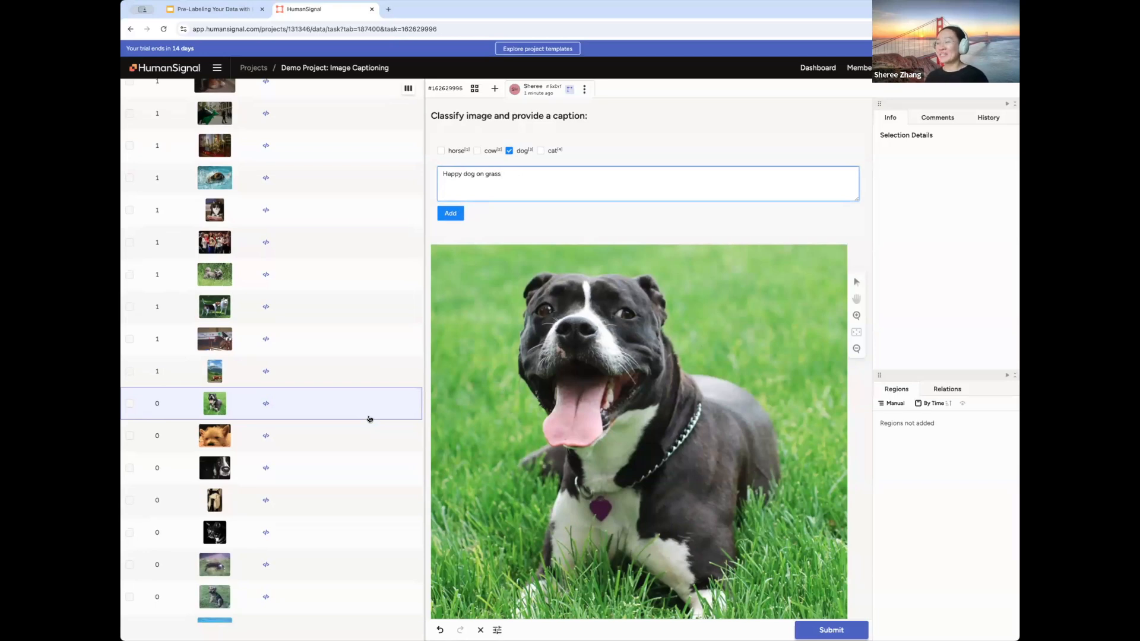
scroll(386, 476, "down", 3)
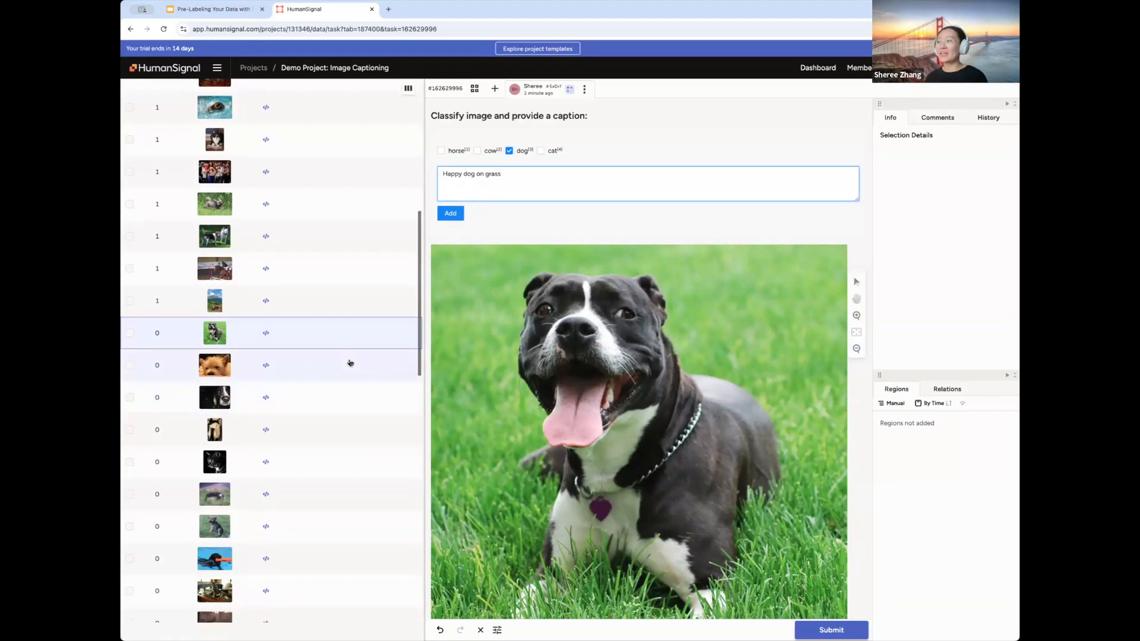
scroll(353, 456, "down", 3)
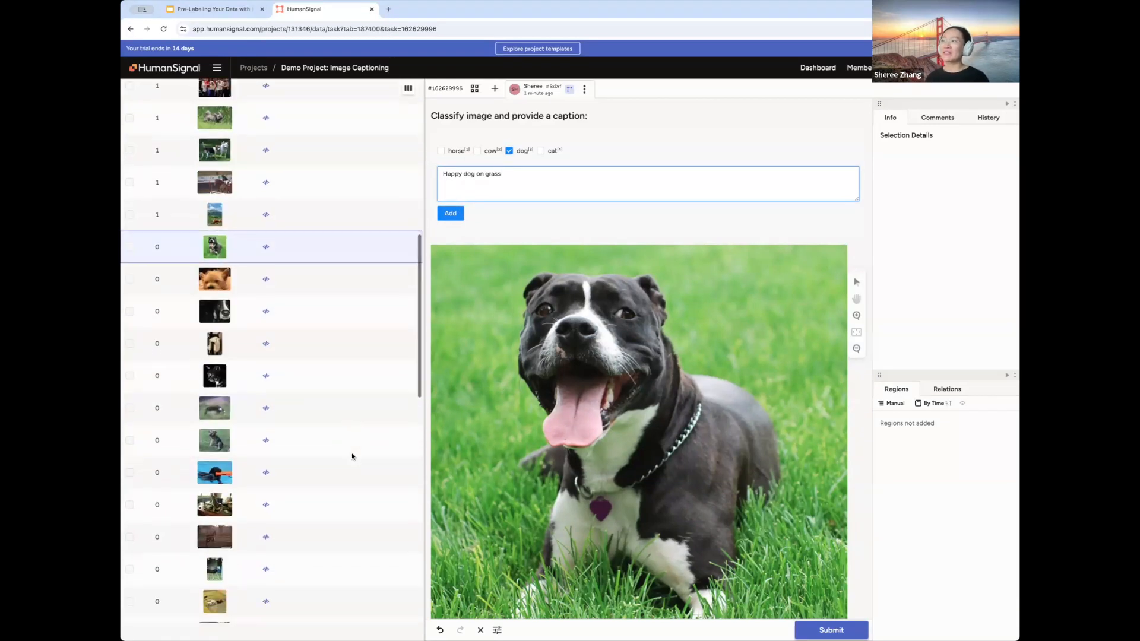
scroll(352, 457, "up", 7)
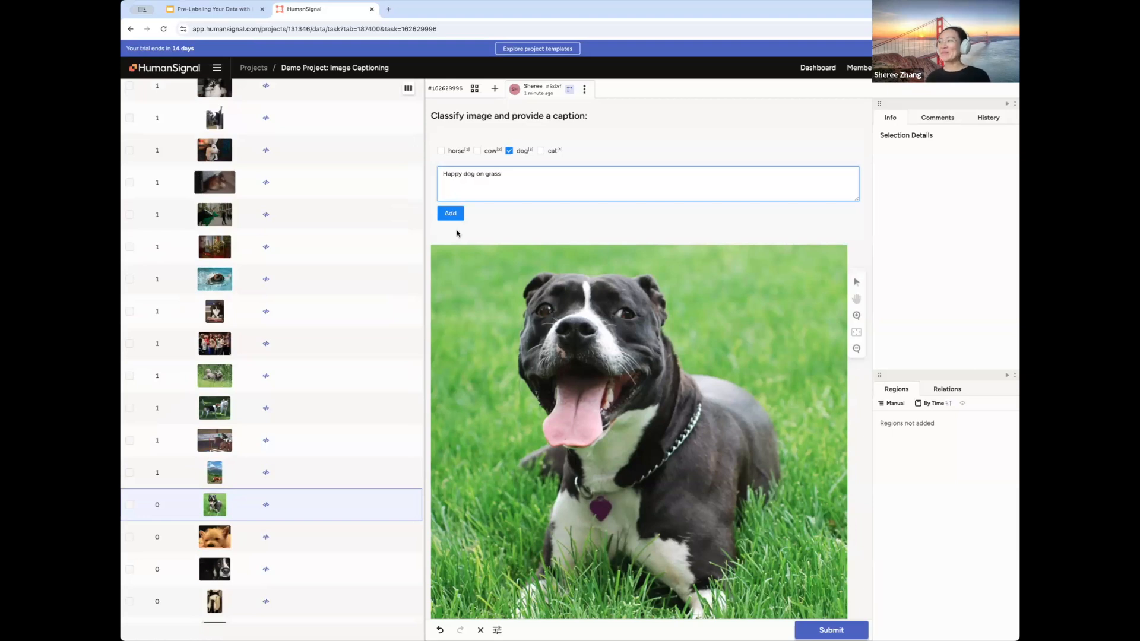
scroll(400, 479, "down", 3)
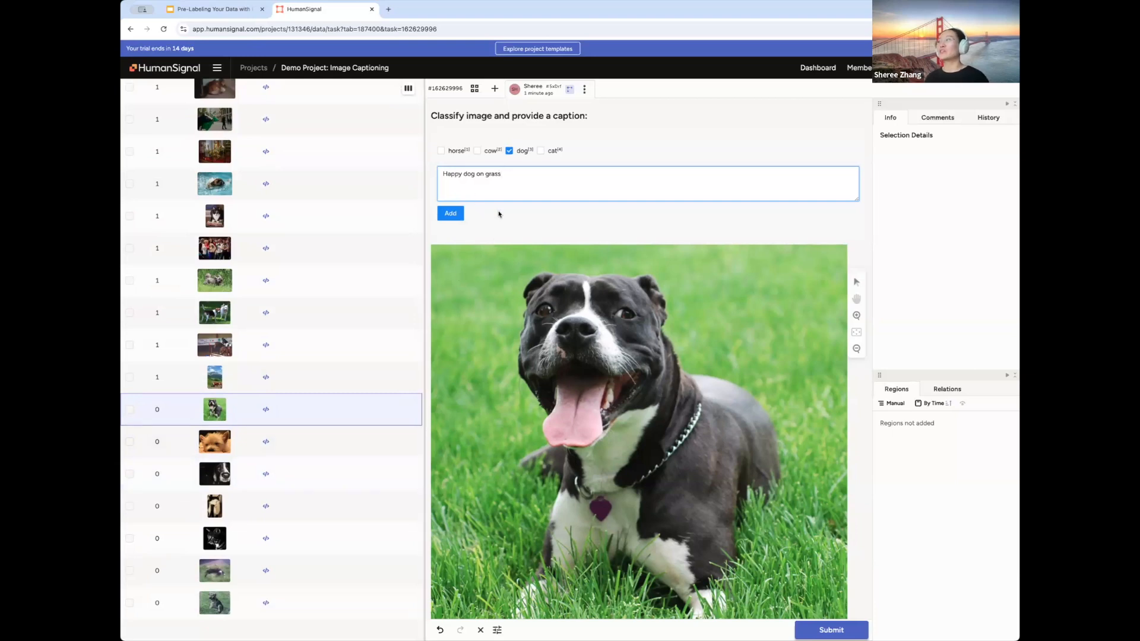
- Go to the Prompts page and start creating a new prompt
left_click(216, 69)
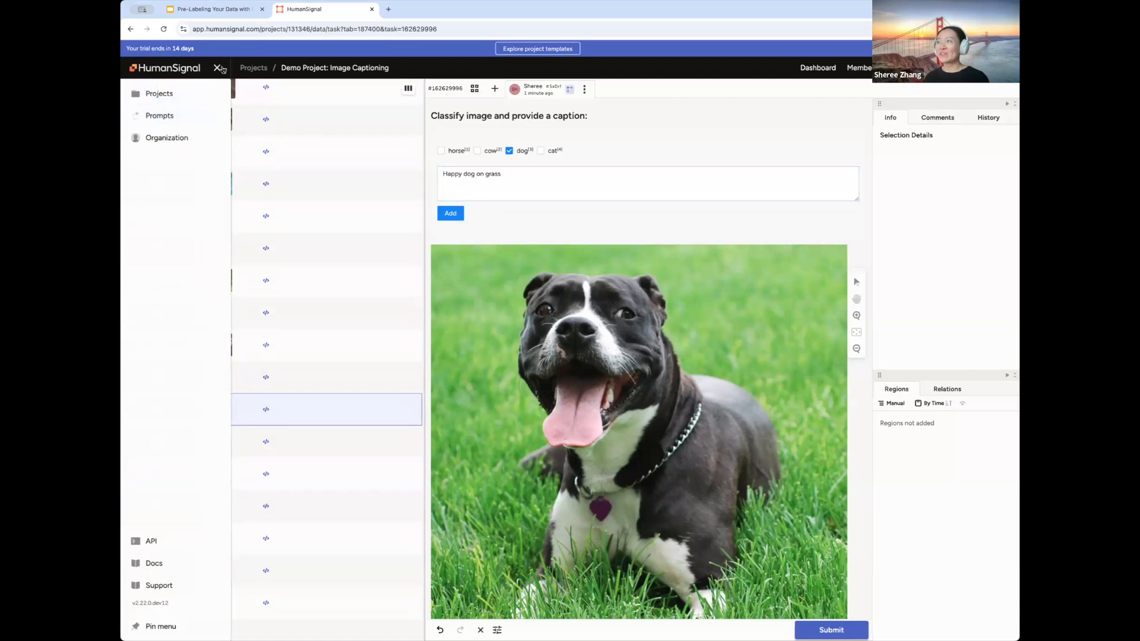
left_click(218, 69)
left_click(217, 70)
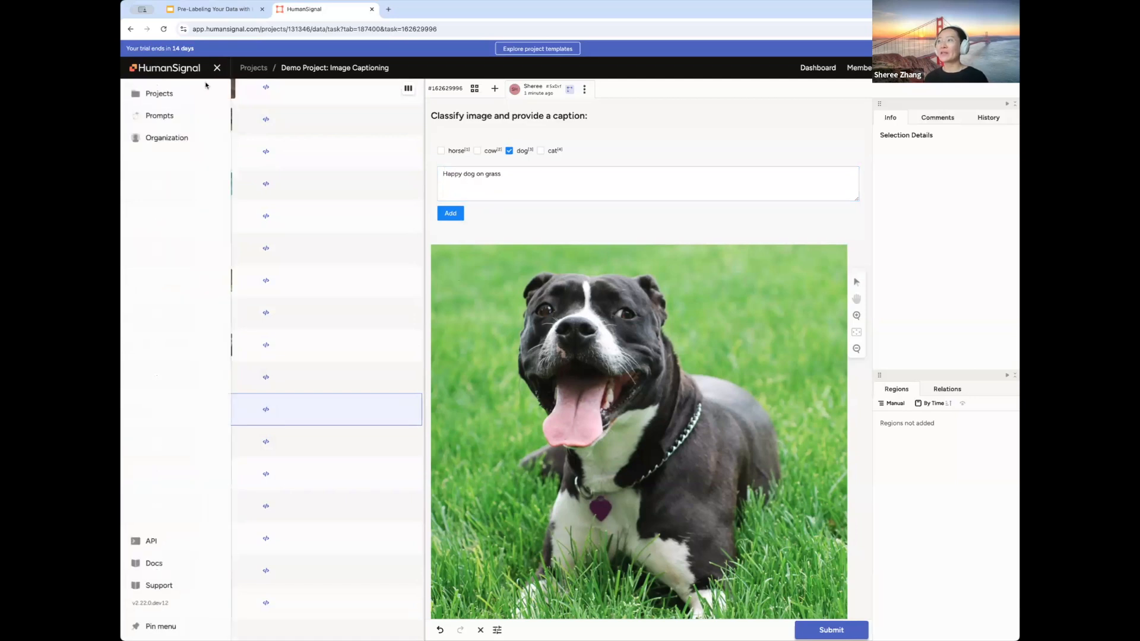
left_click(186, 117)
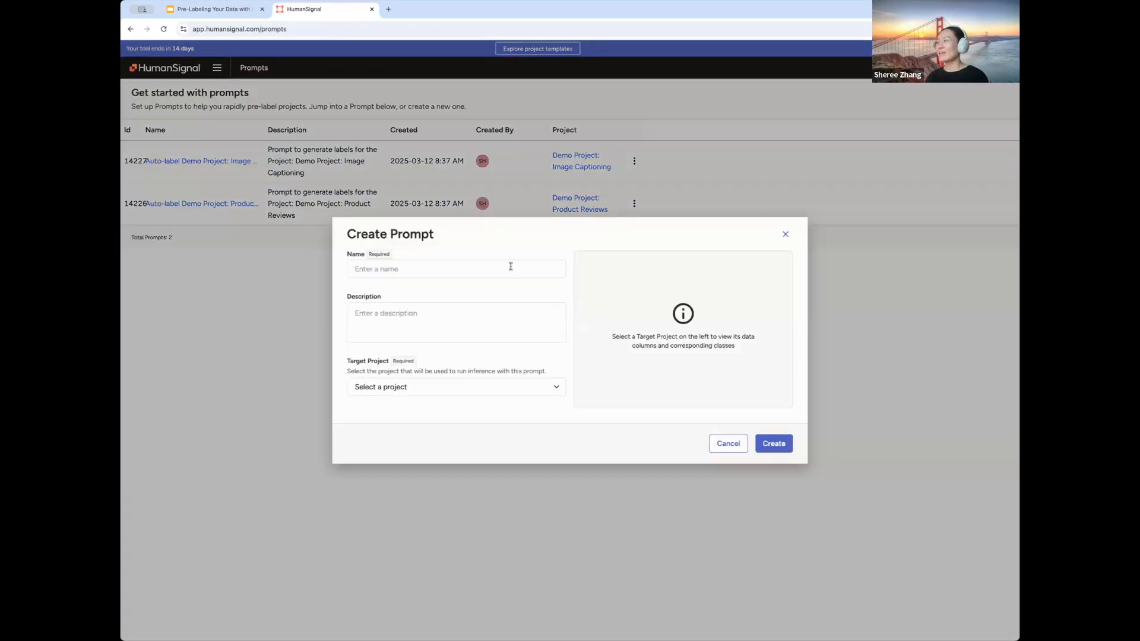
- Create the prompt "Image captioning and classification" with Demo Project: Image Captioning as target project, and skip the guided tour
left_click(473, 274)
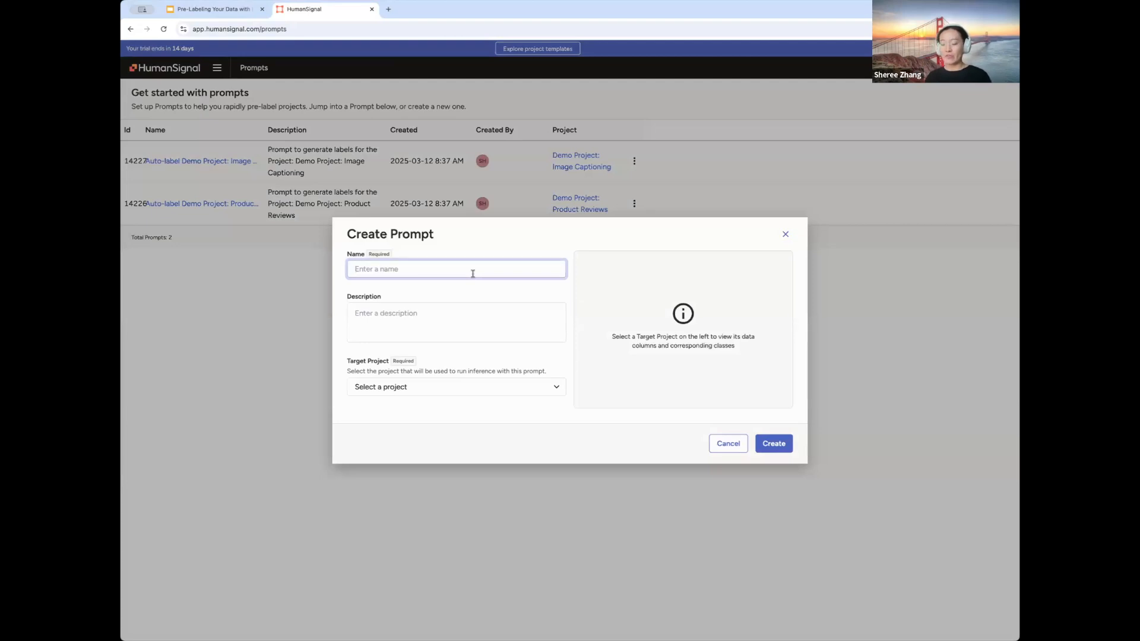
type("Image captioning and ")
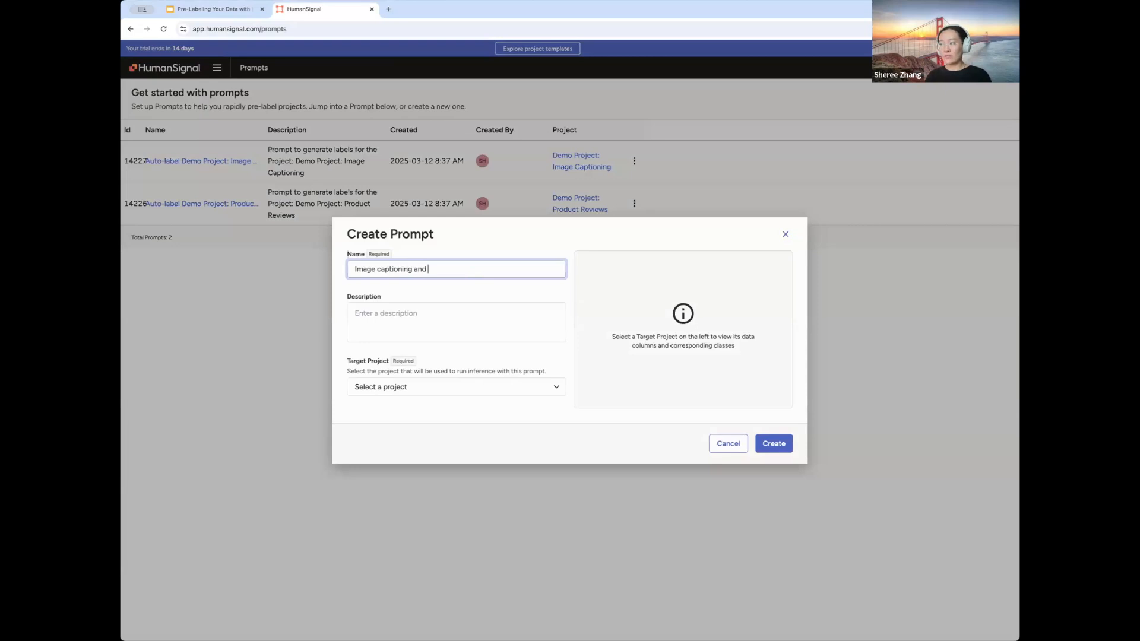
type("classification")
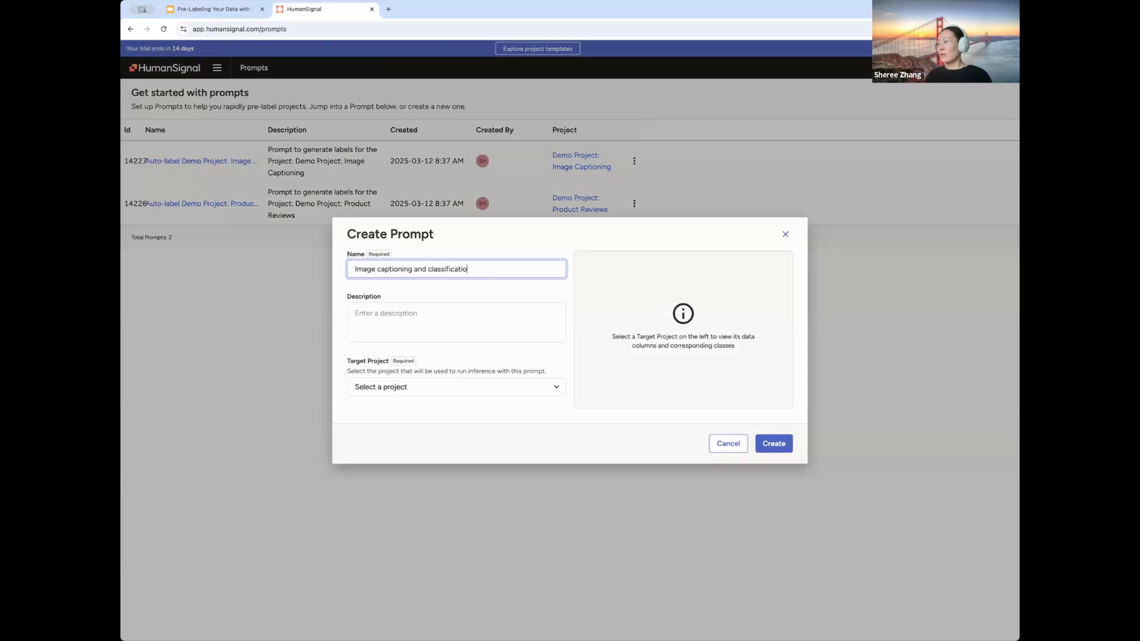
left_click(401, 321)
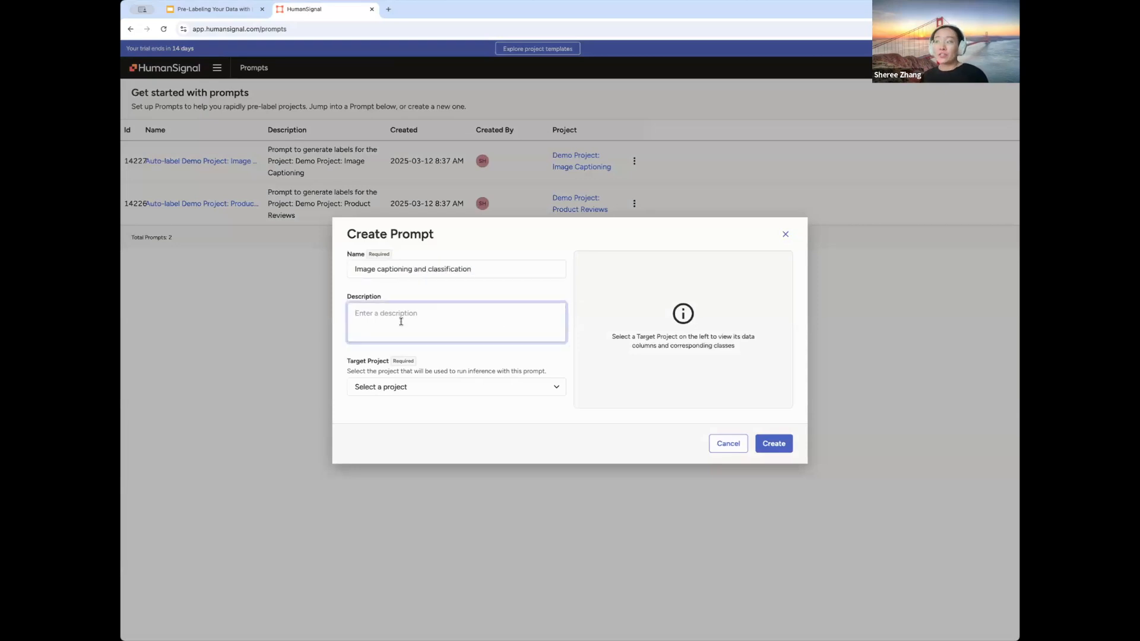
left_click(400, 388)
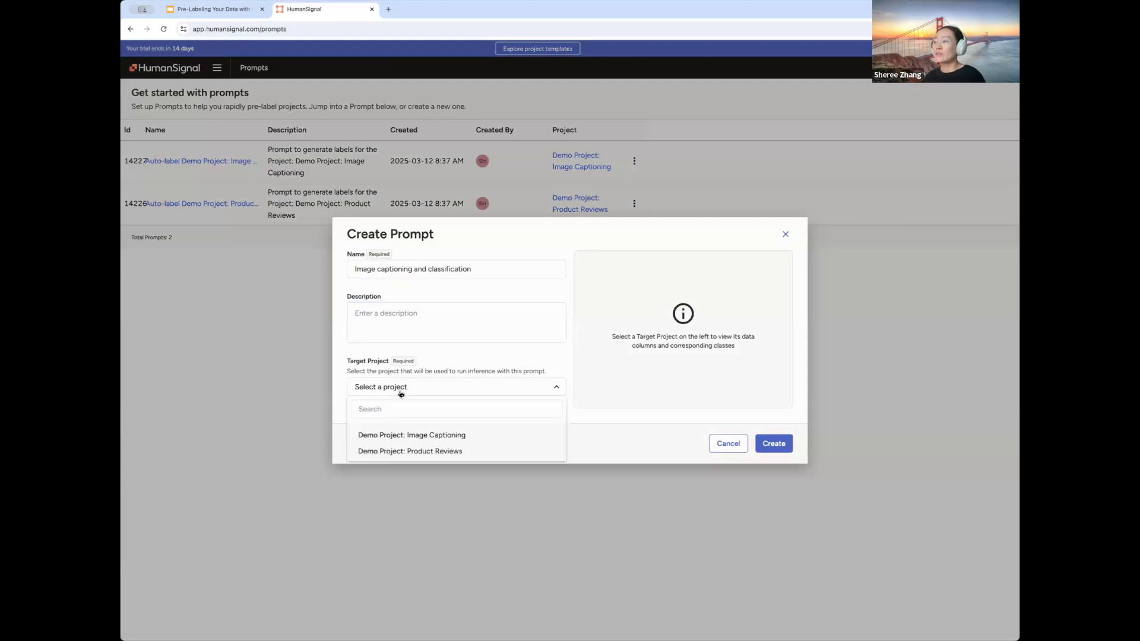
left_click(432, 437)
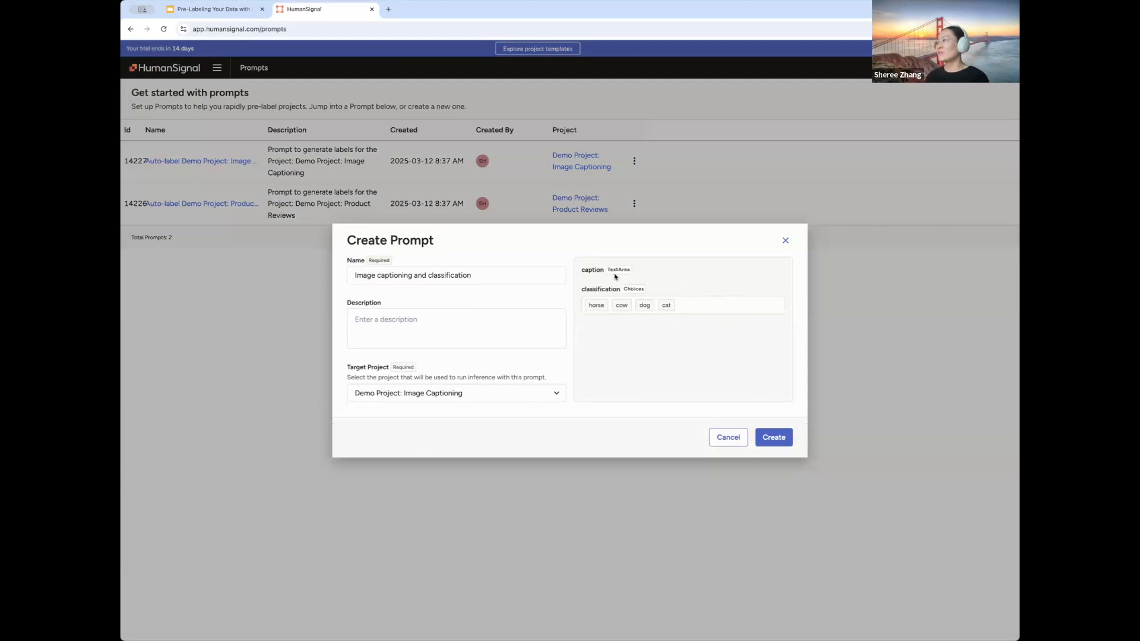
left_click(773, 437)
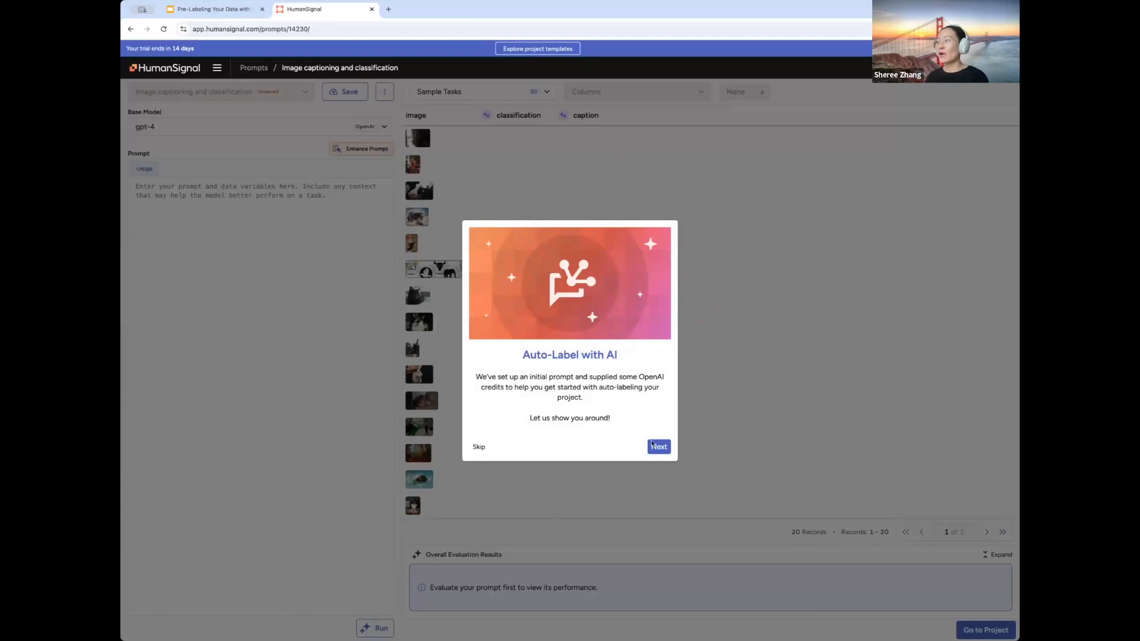
left_click(663, 445)
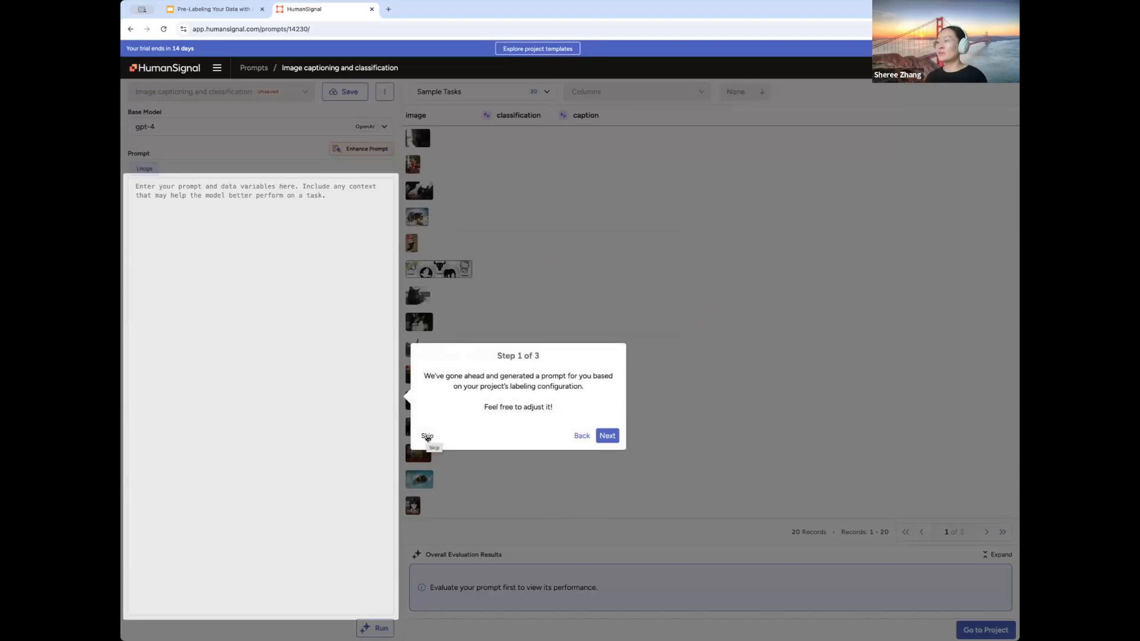
left_click(427, 437)
- Widen the image and classification columns of the sample tasks table and look over its images
left_click_drag(477, 114, 535, 116)
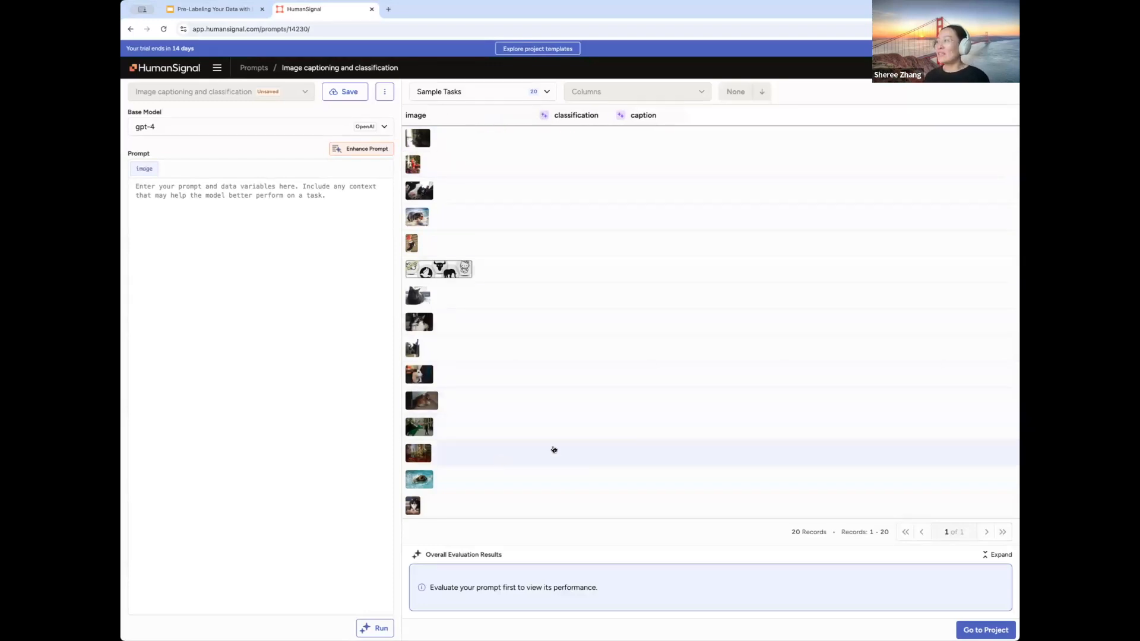
scroll(518, 474, "down", 2)
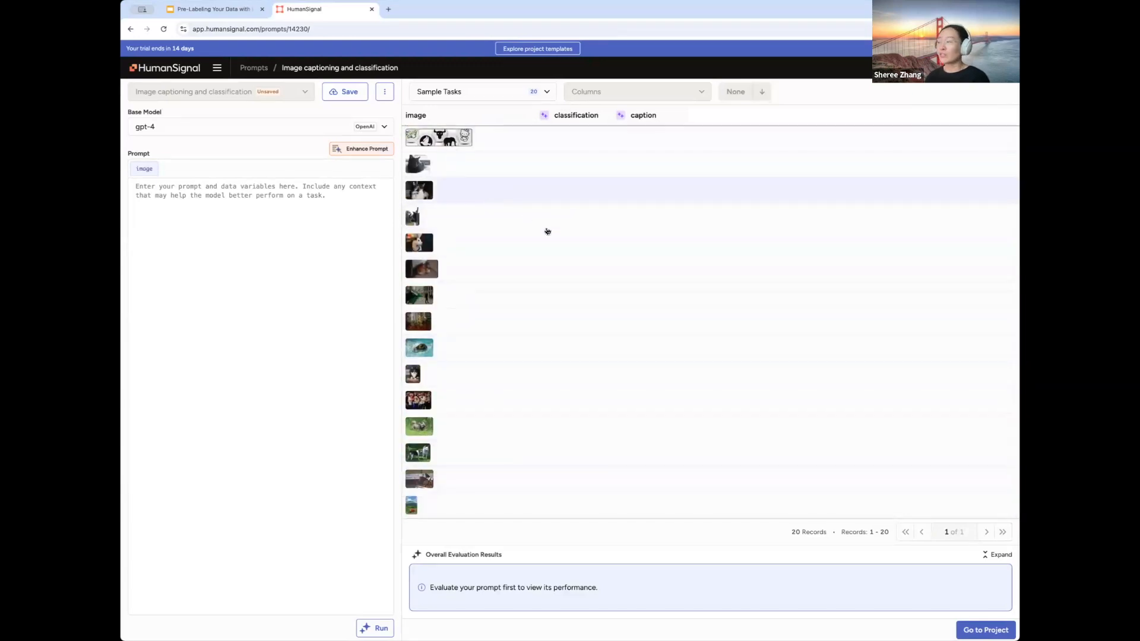
scroll(522, 202, "up", 2)
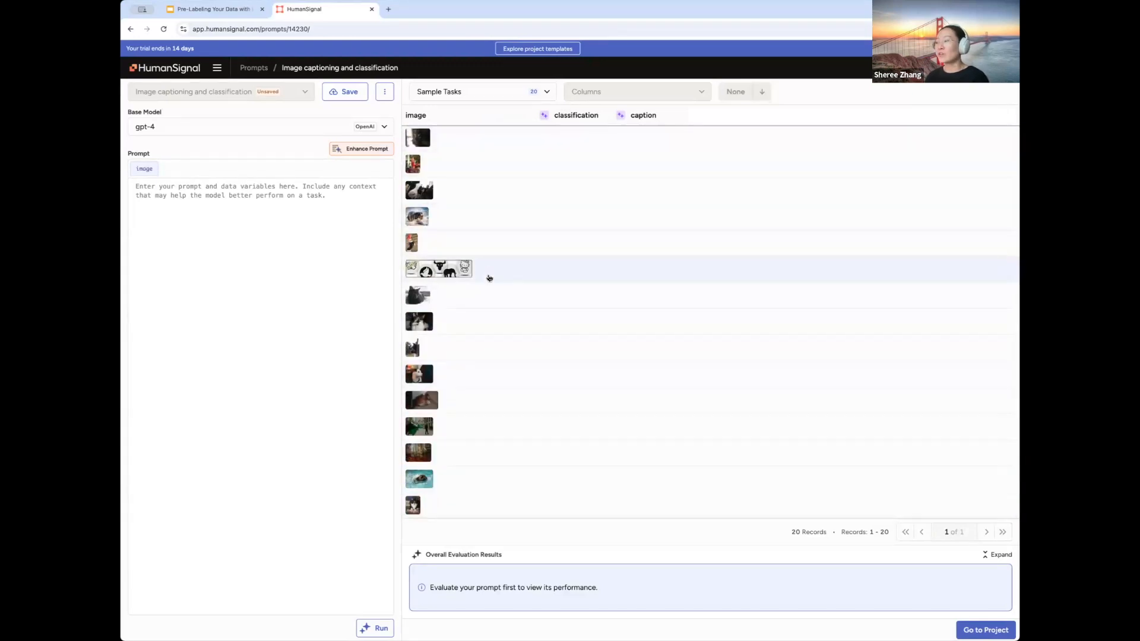
scroll(490, 278, "down", 2)
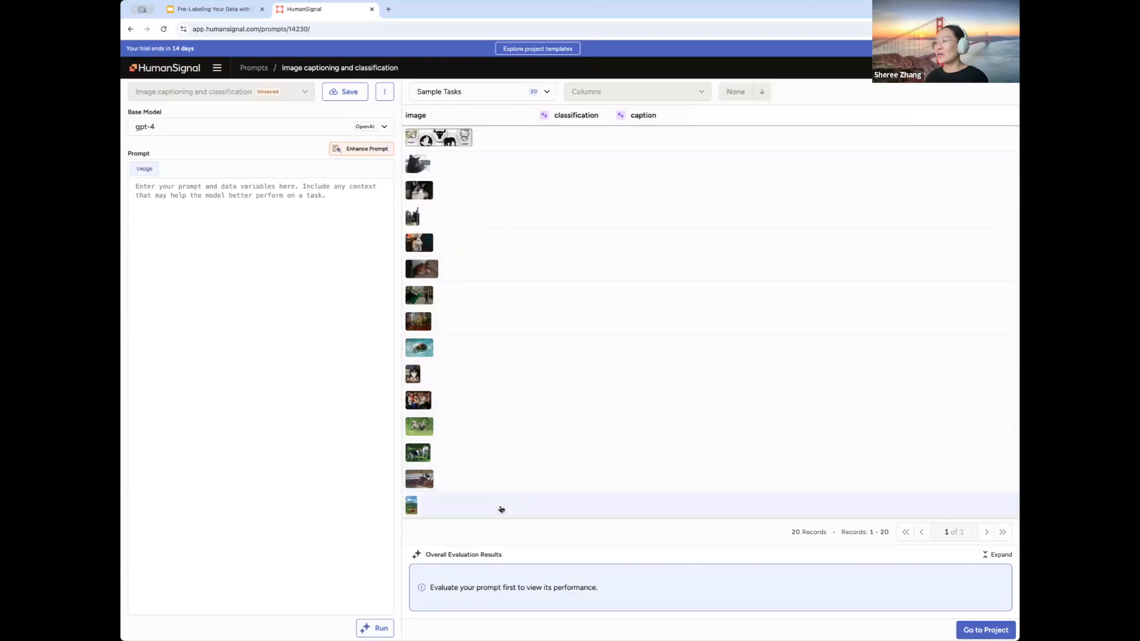
scroll(522, 359, "up", 2)
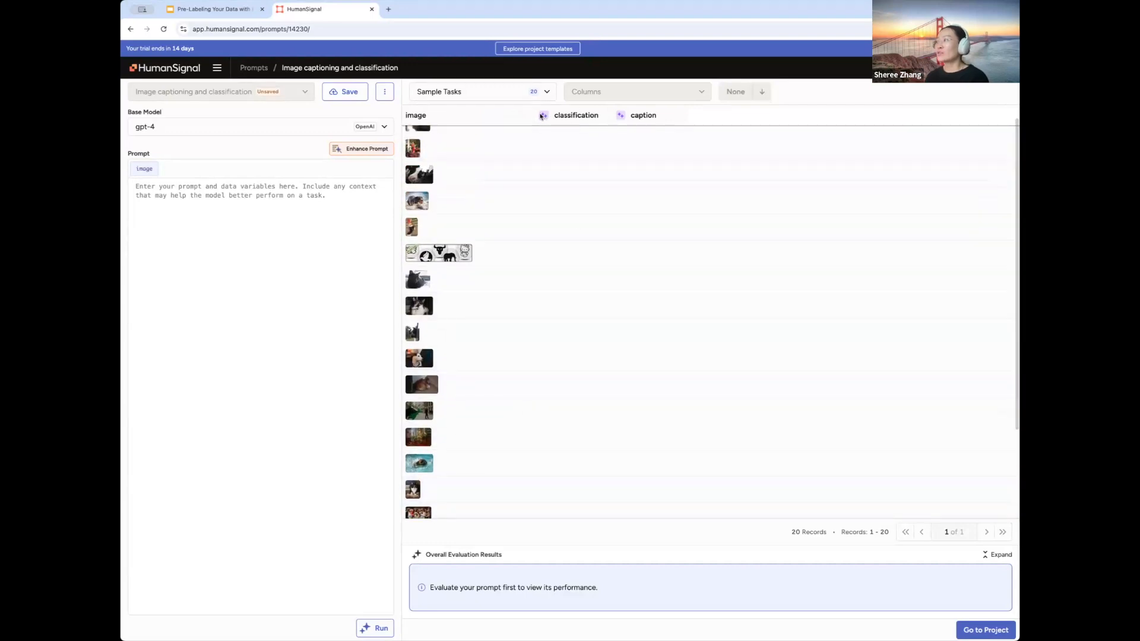
left_click_drag(538, 114, 515, 115)
left_click_drag(588, 115, 652, 115)
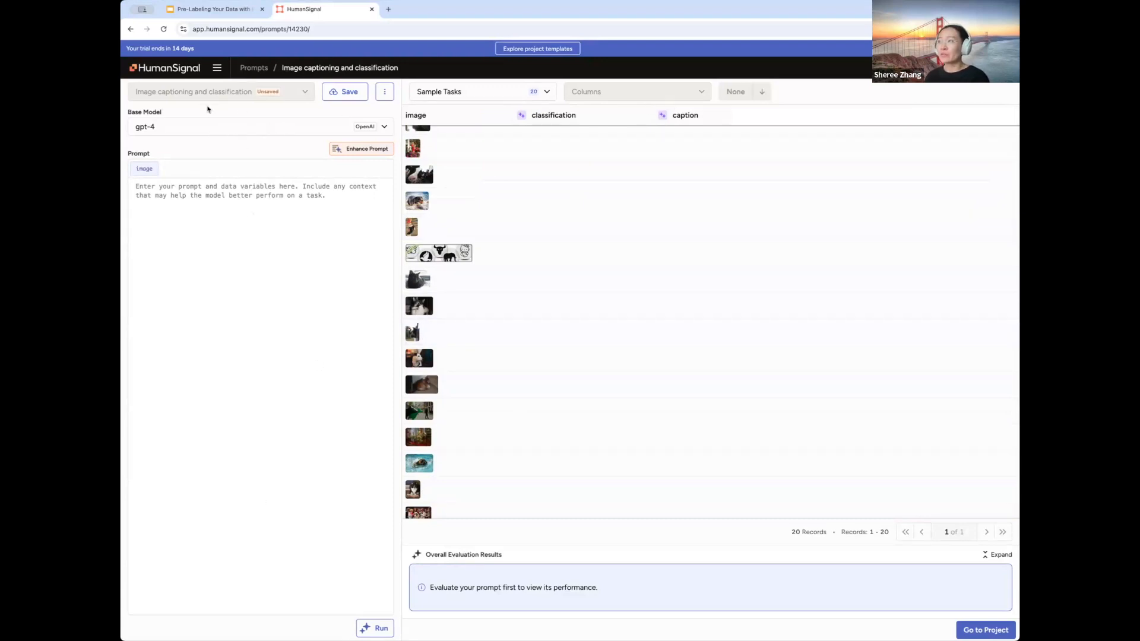
- Set the prompt's base model to gpt-4o-mini
left_click(161, 129)
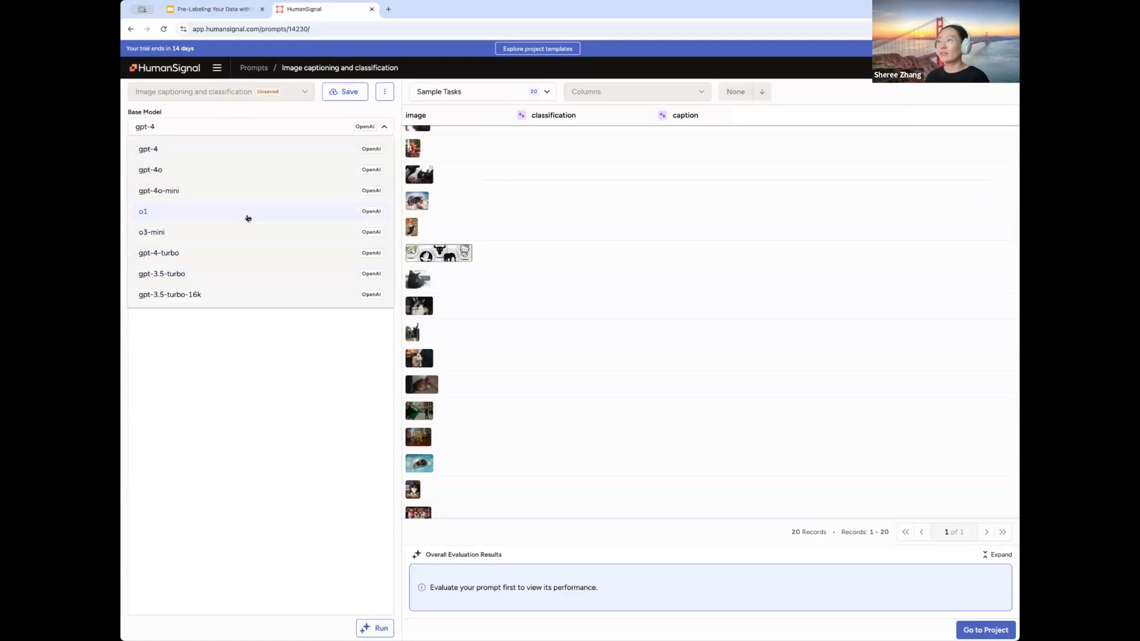
left_click(190, 192)
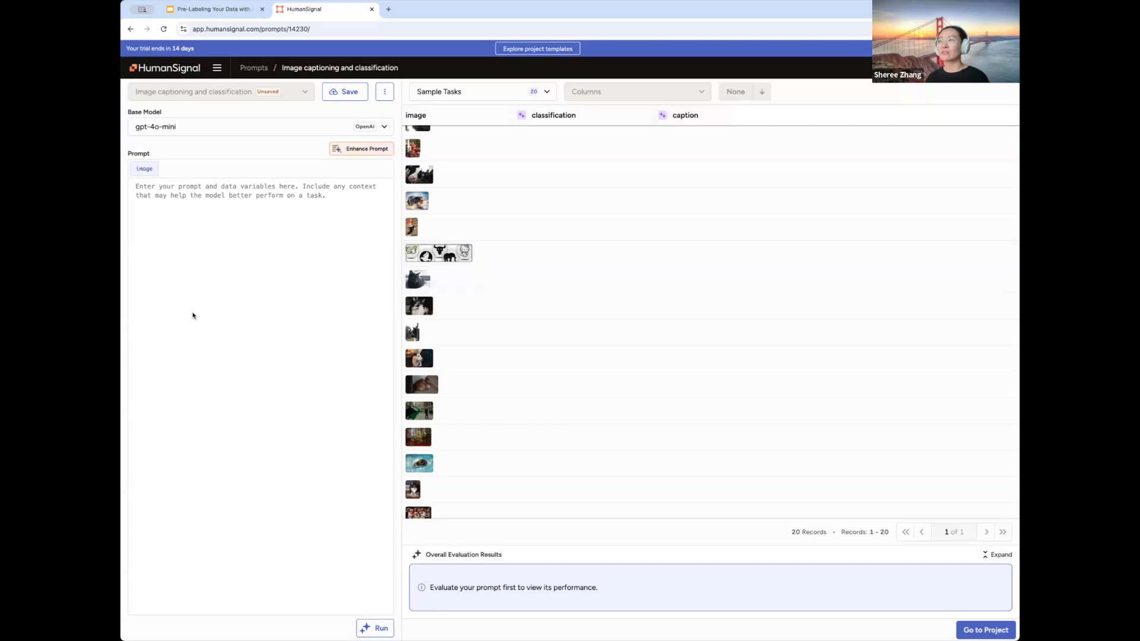
- Begin the prompt text with "Youre an annotator, please provide labels for the below image:"
left_click(185, 201)
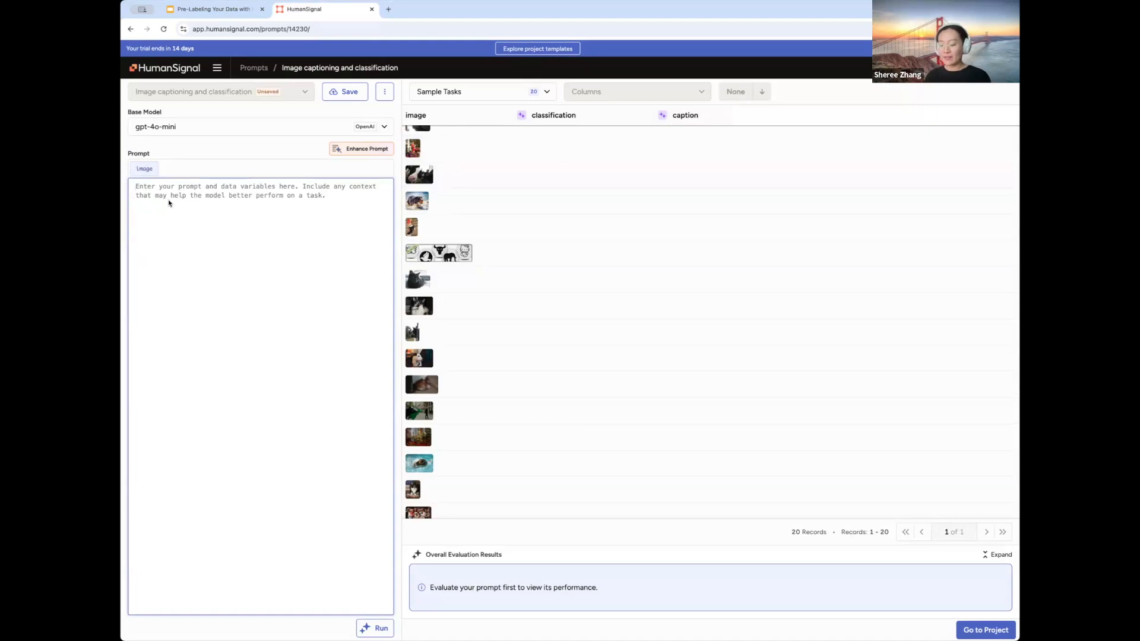
type("Youre an")
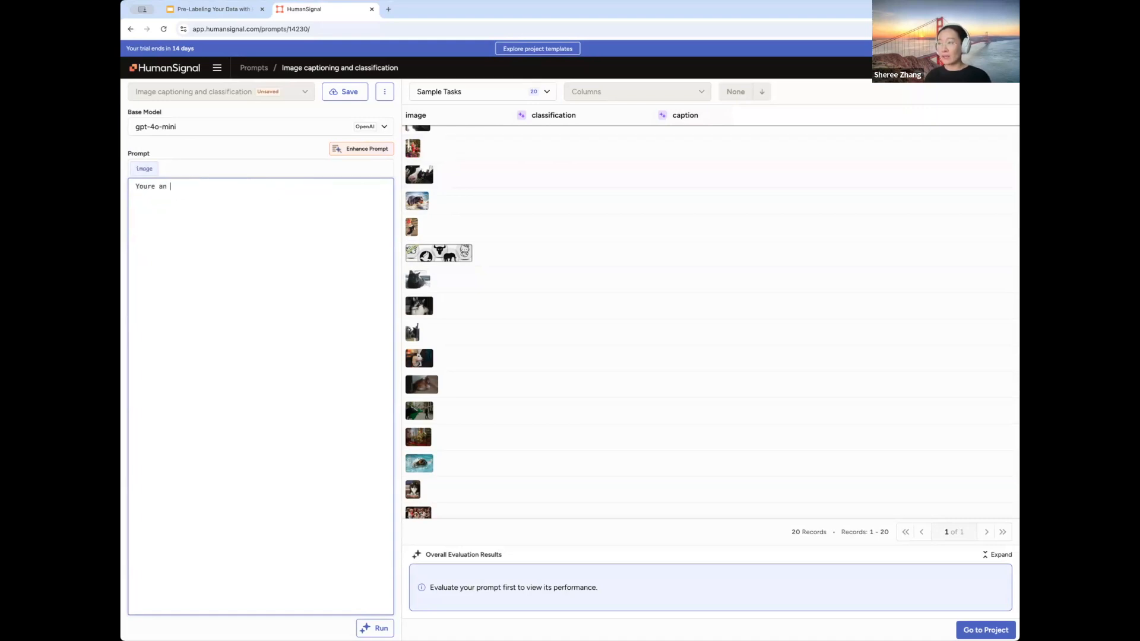
type(" annotator")
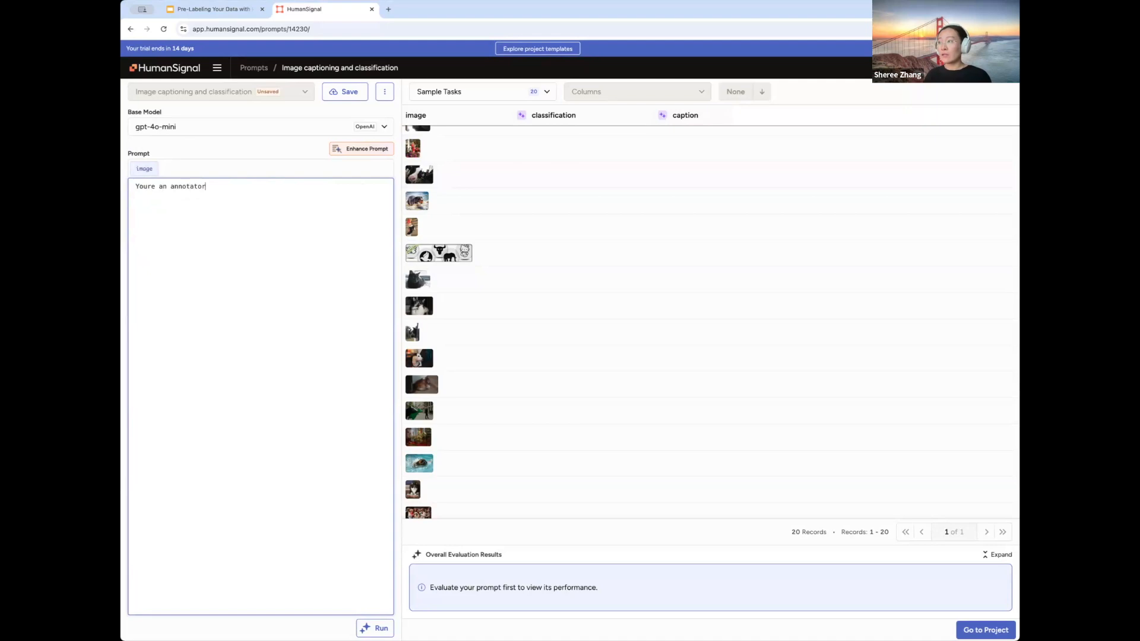
type(", please provide labels for th")
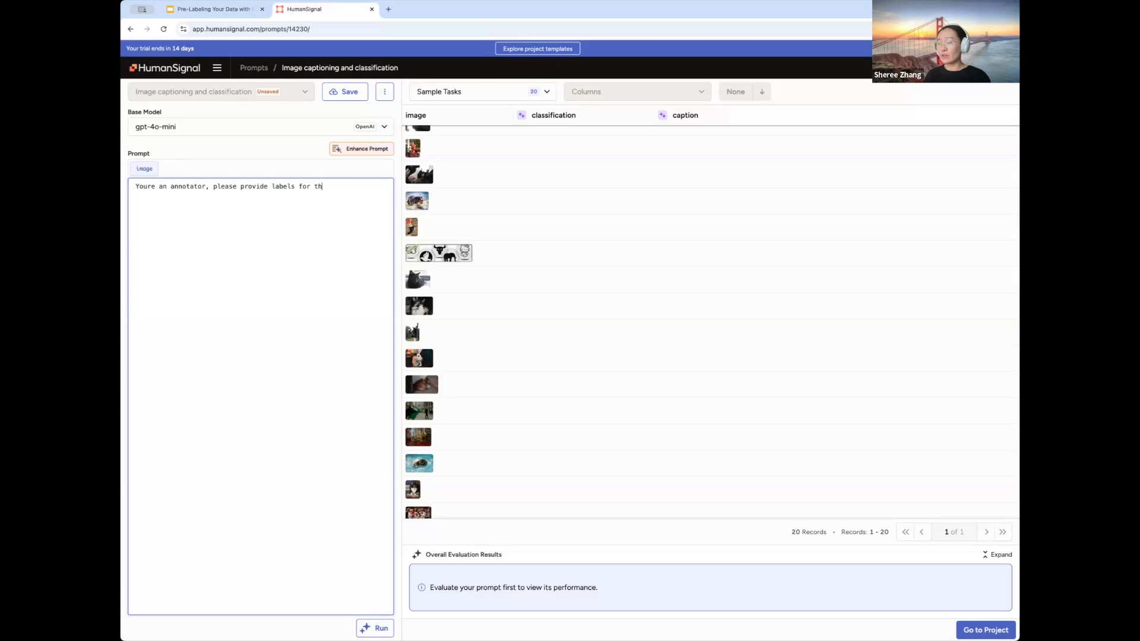
type("e below image:")
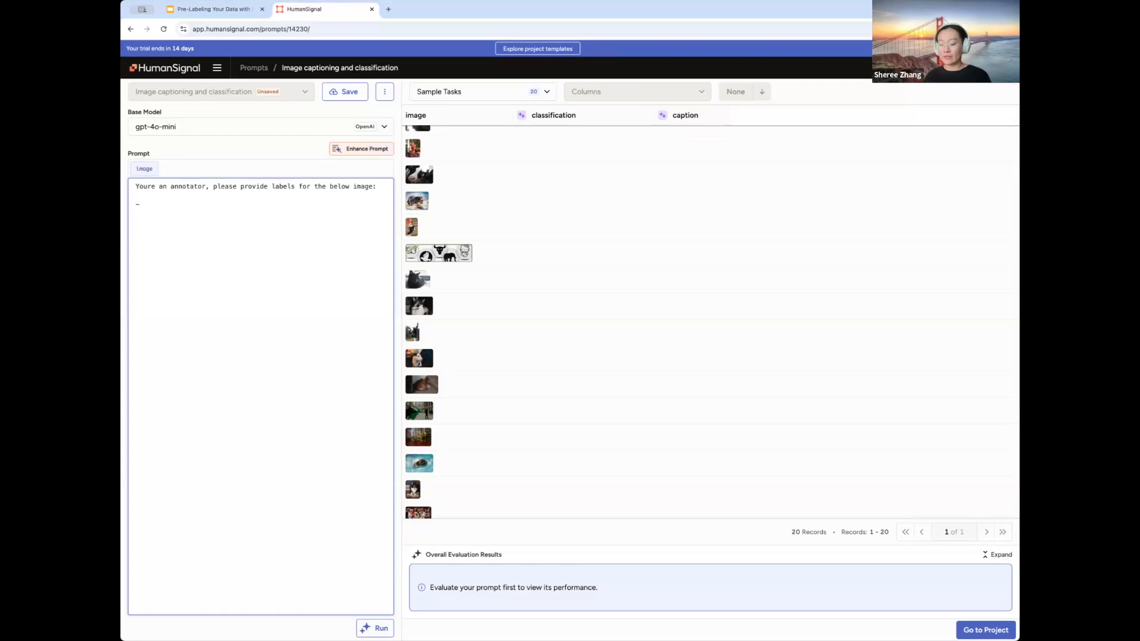
- Add a dashed list to the prompt below the opening sentence with the items classification and caption
type("classificaiton")
key("BackSpace")
key("BackSpace")
key("BackSpace")
key("BackSpace")
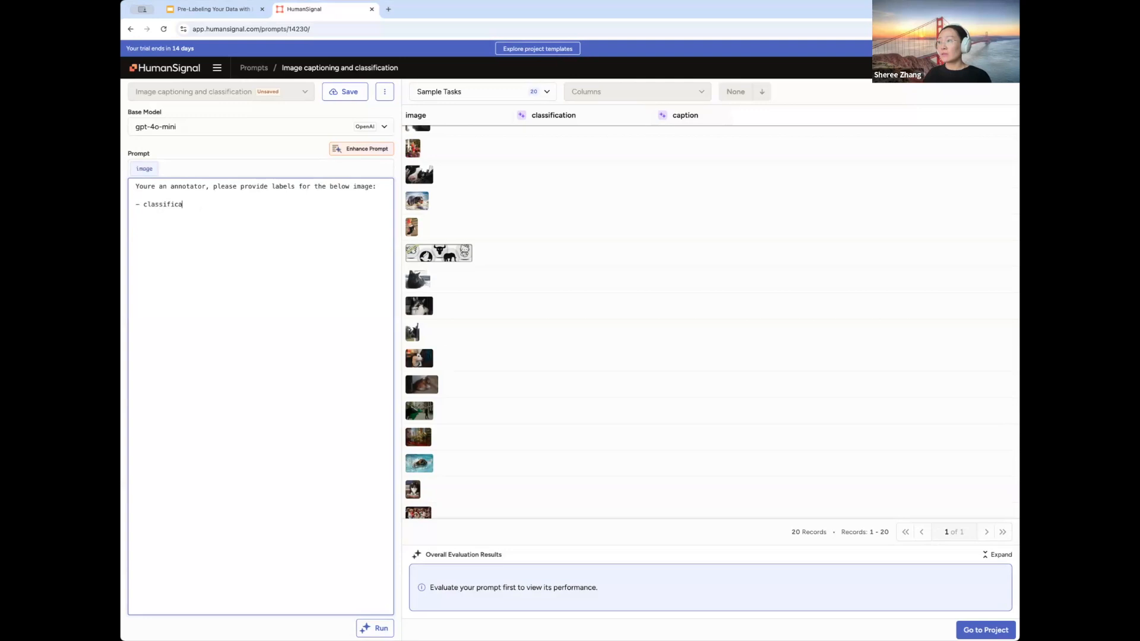
type("tion")
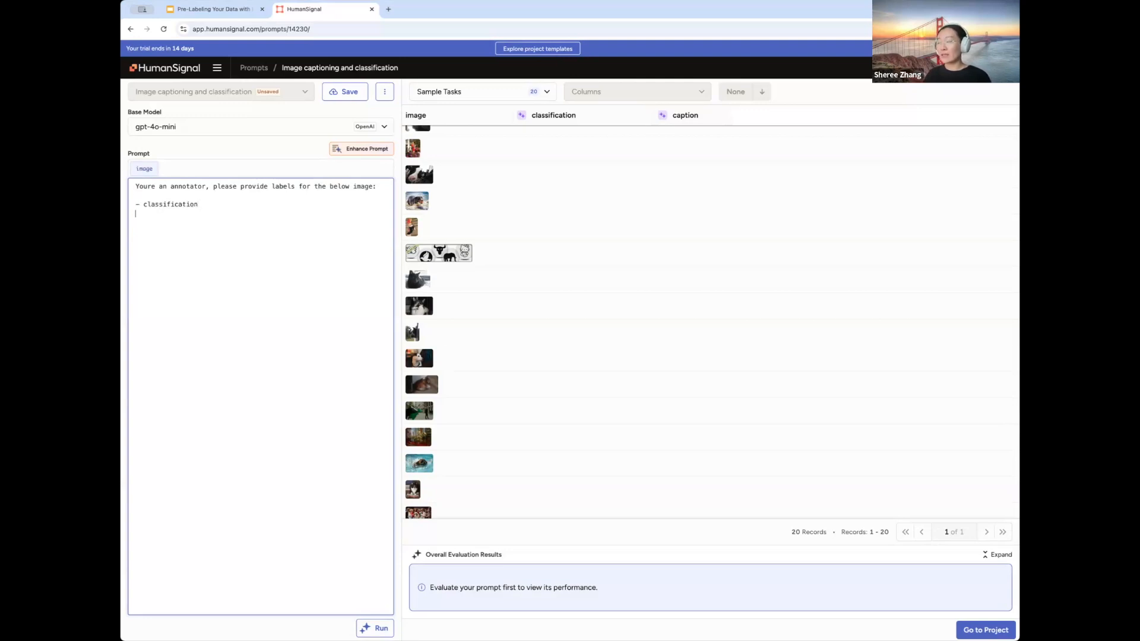
type(" - caption")
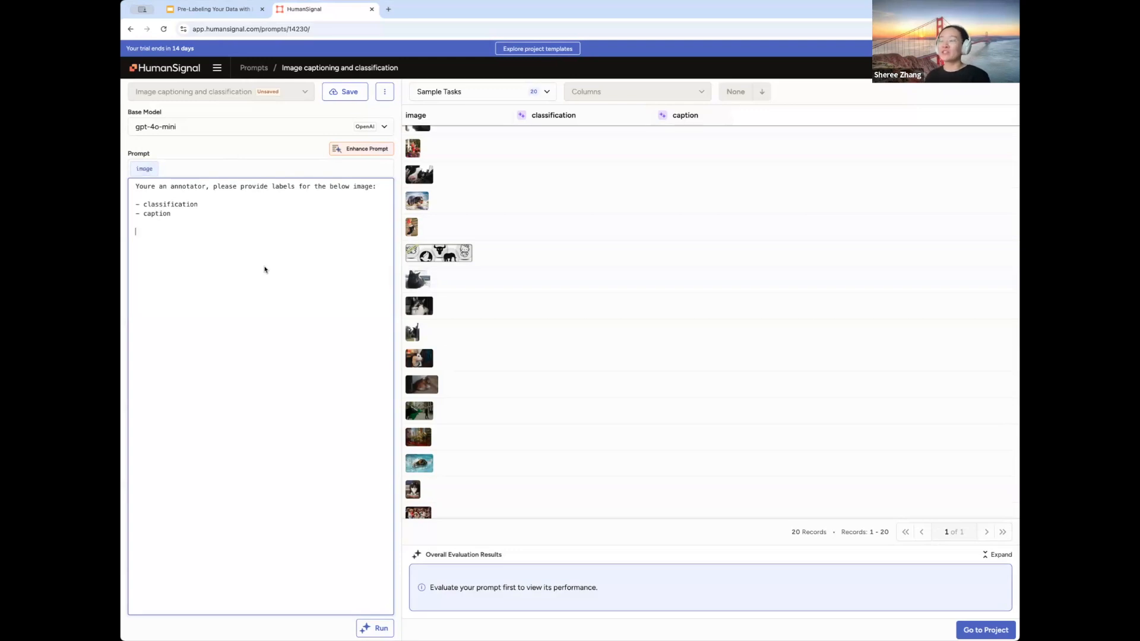
- Insert the image variable below the list and correct "Youre" to "You're" in the prompt text
left_click(156, 175)
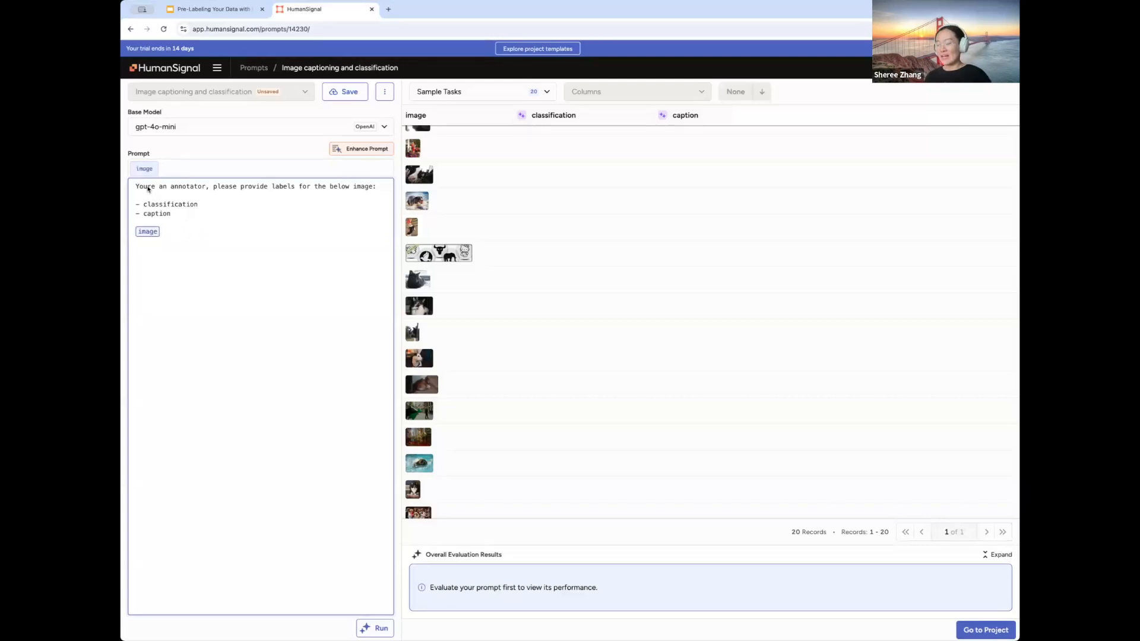
type("'")
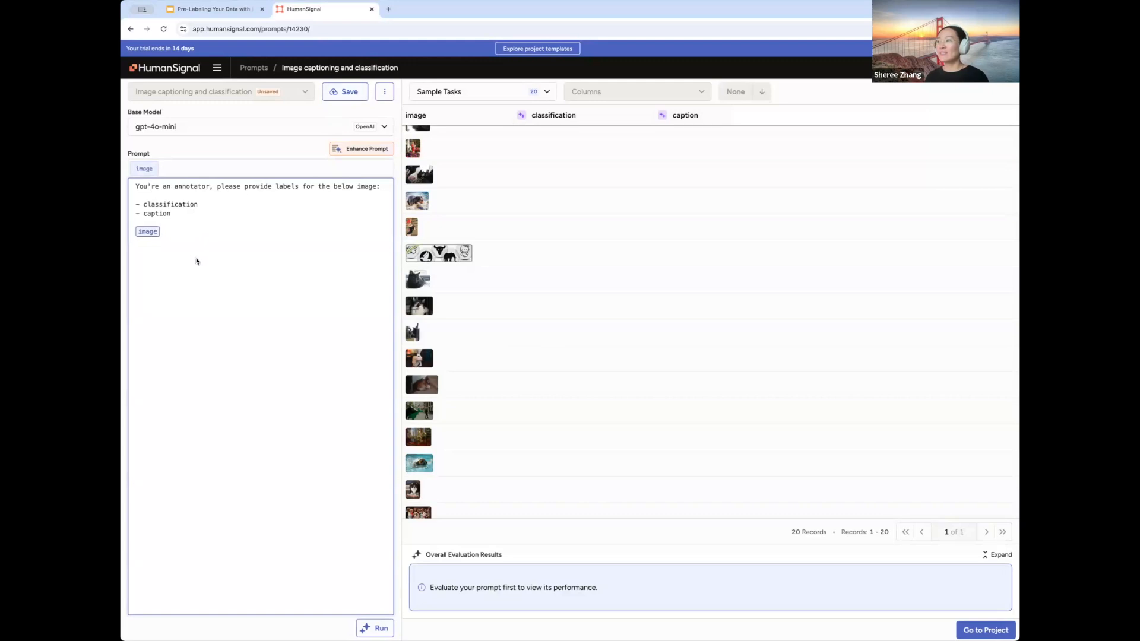
- Save the prompt and run it on the sample tasks, looking through the generated classifications and captions
left_click(342, 94)
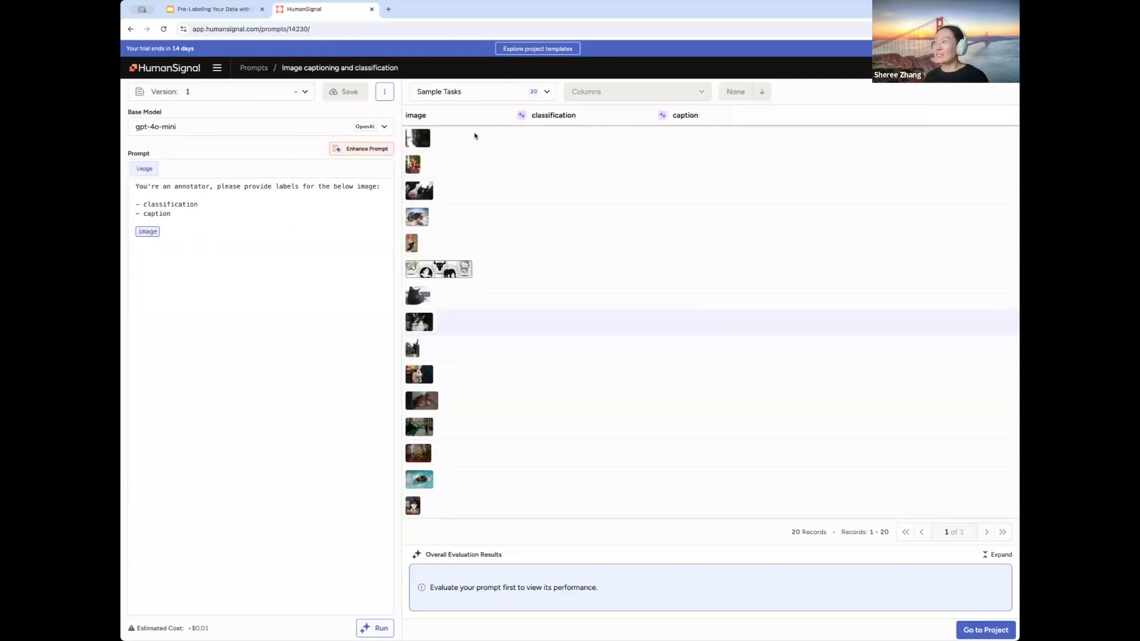
left_click(373, 630)
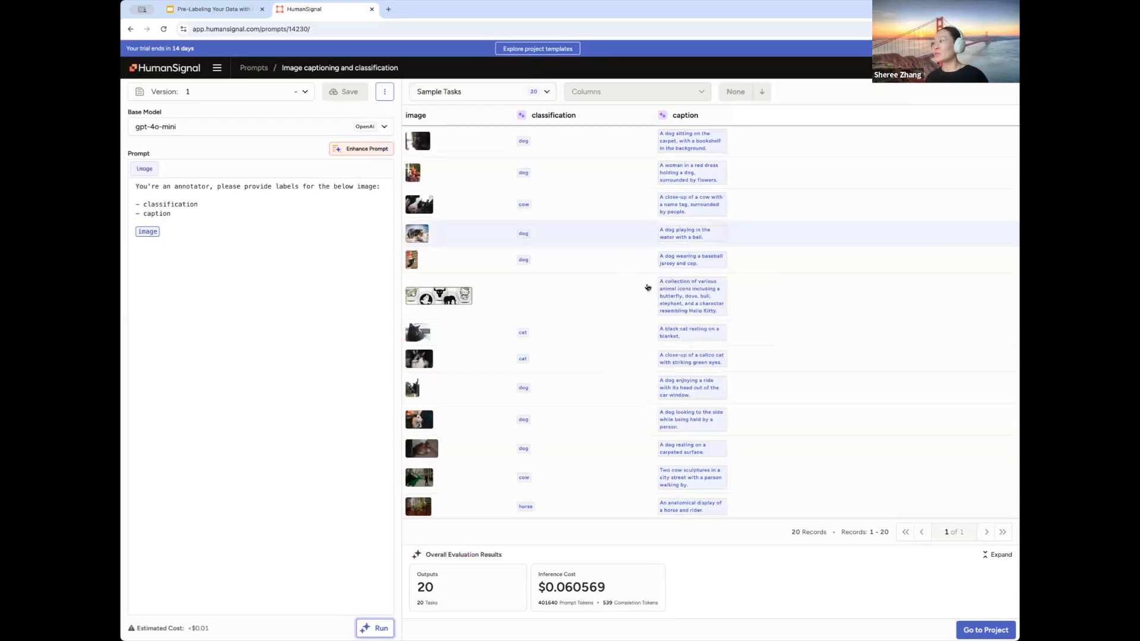
scroll(648, 287, "down", 1)
scroll(647, 288, "down", 4)
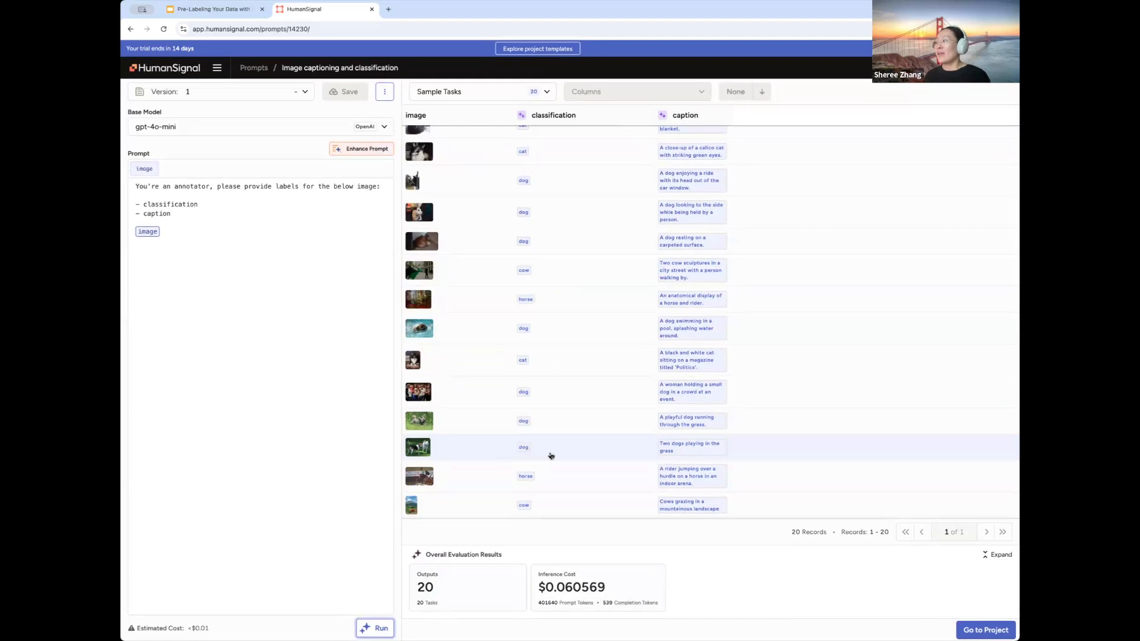
scroll(542, 356, "up", 3)
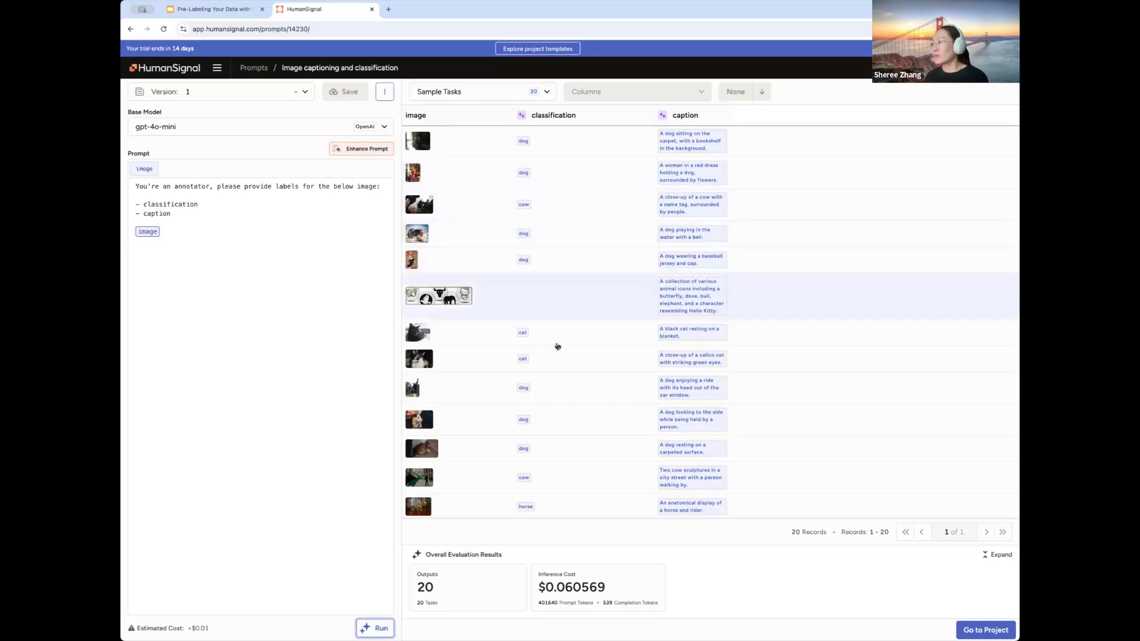
- Open the calico cat task and compare the prompt's prediction with the human annotation side by side
left_click(573, 358)
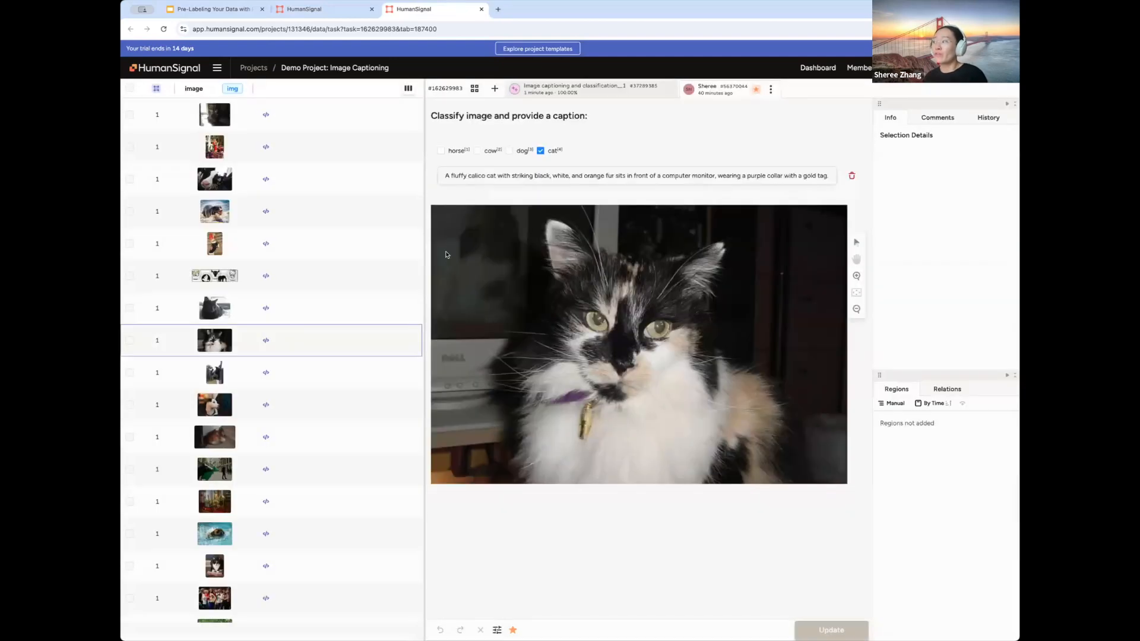
left_click(557, 90)
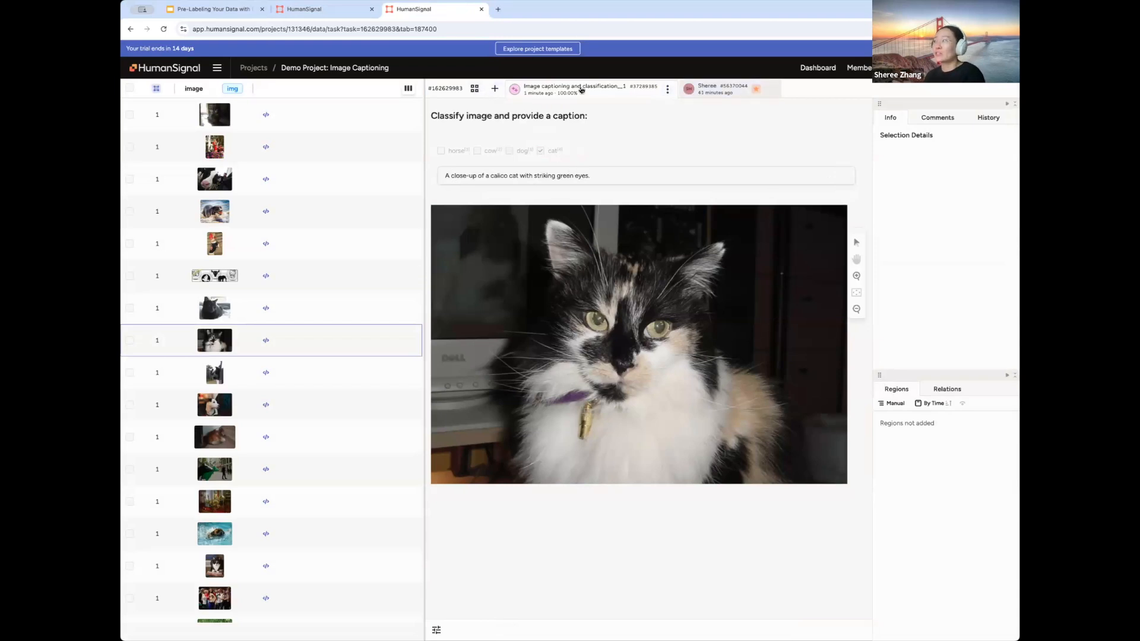
left_click(474, 89)
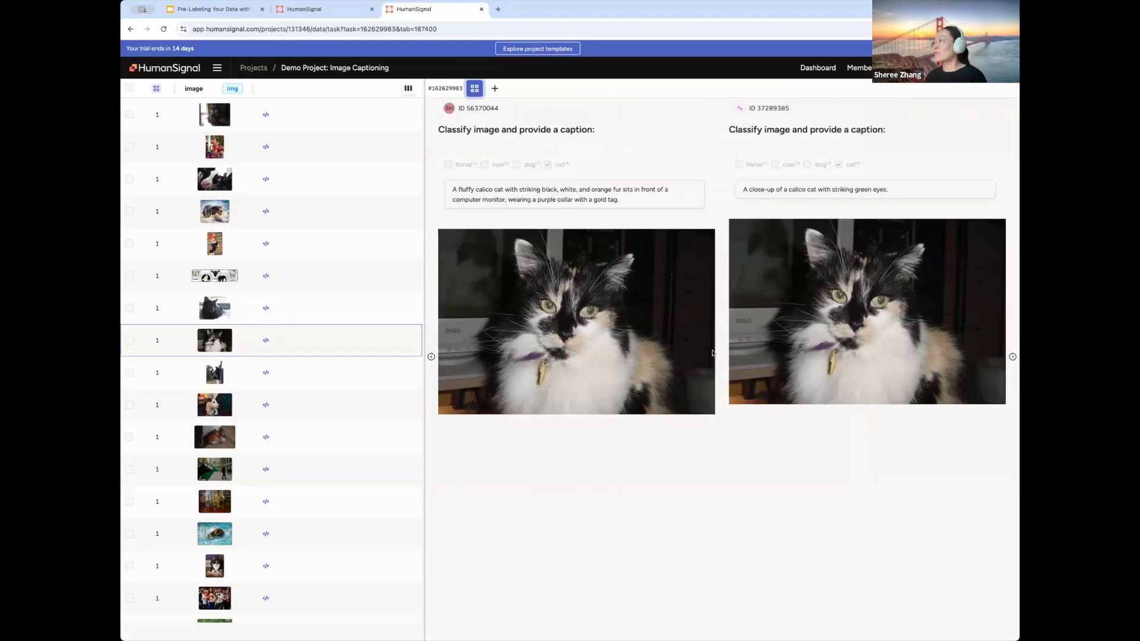
- View the car-window dog and animal icons tasks, and compare the annotated and predicted captions of the dog in the red cap
left_click(319, 376)
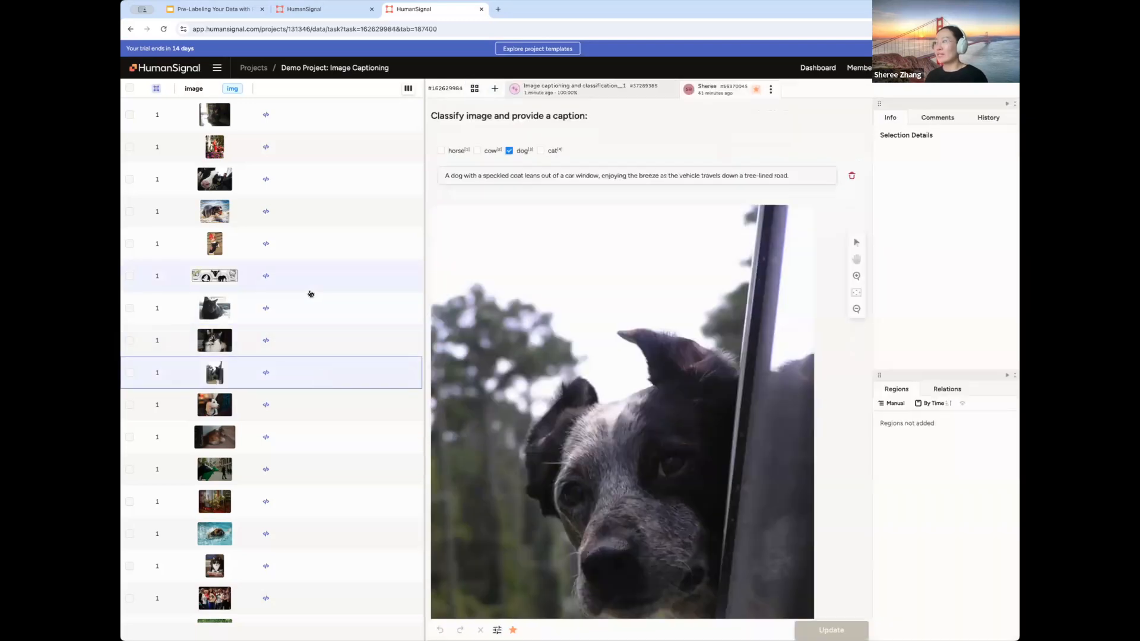
left_click(311, 292)
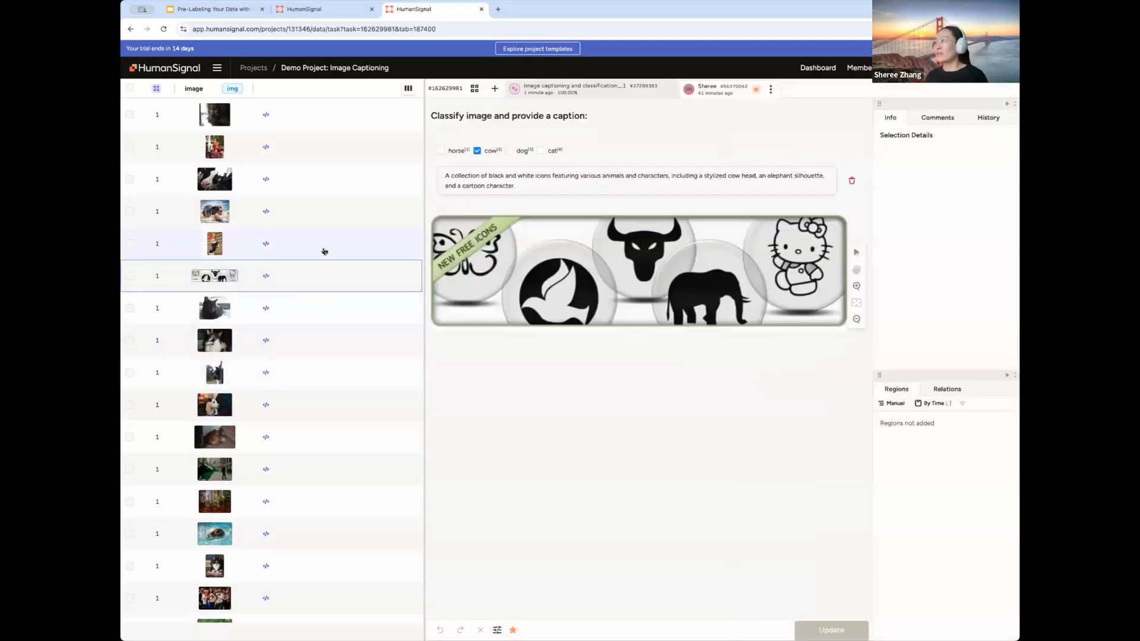
left_click(324, 251)
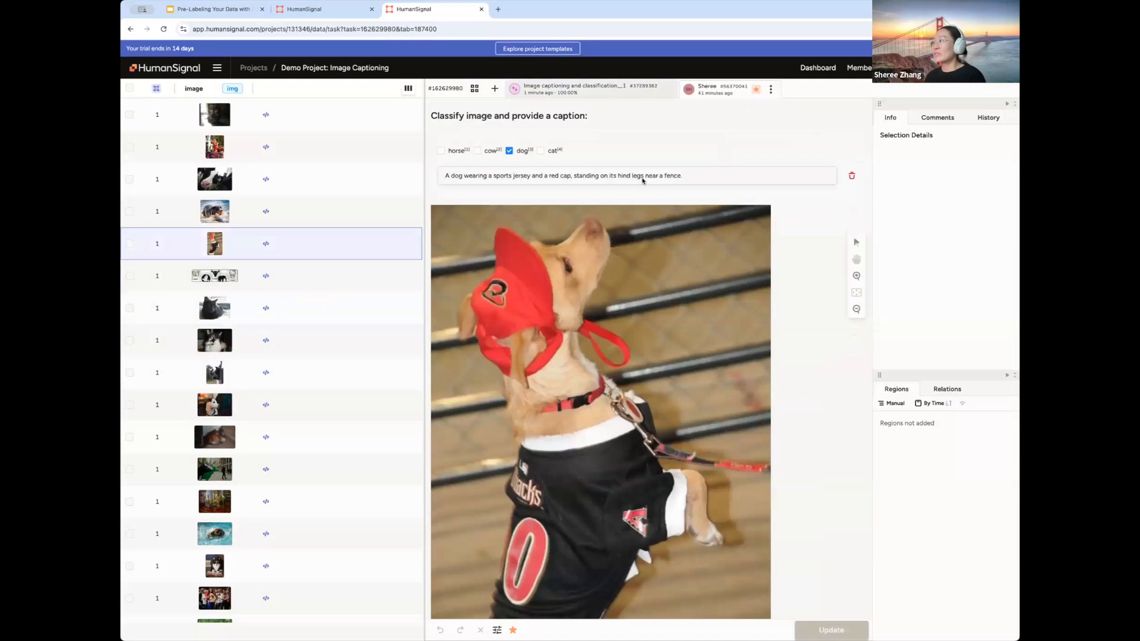
left_click(637, 88)
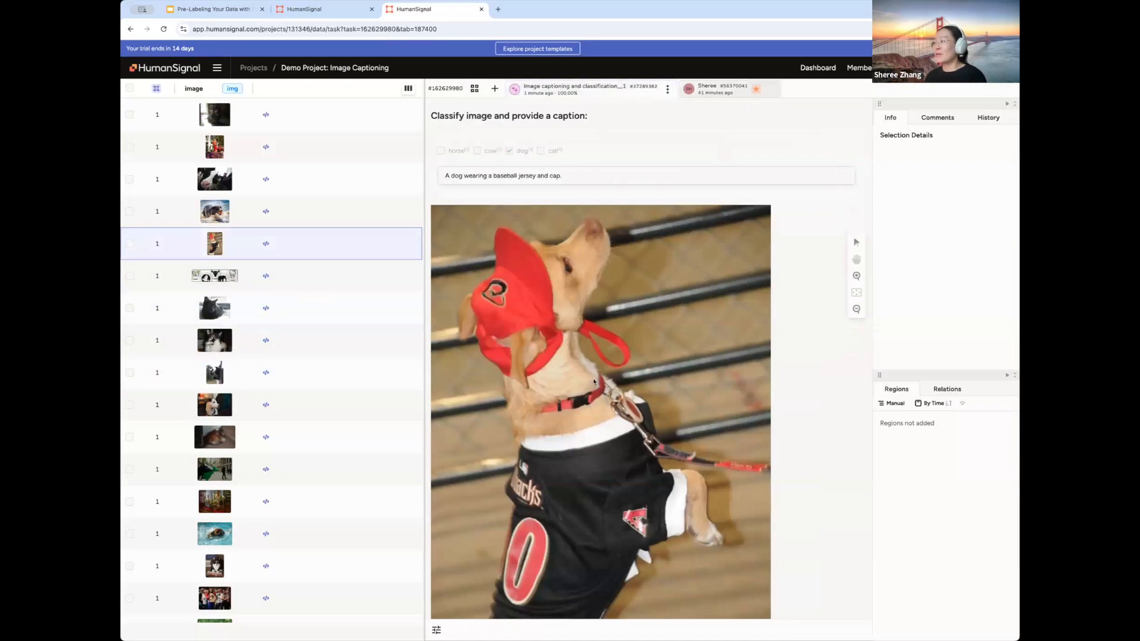
scroll(594, 382, "down", 1)
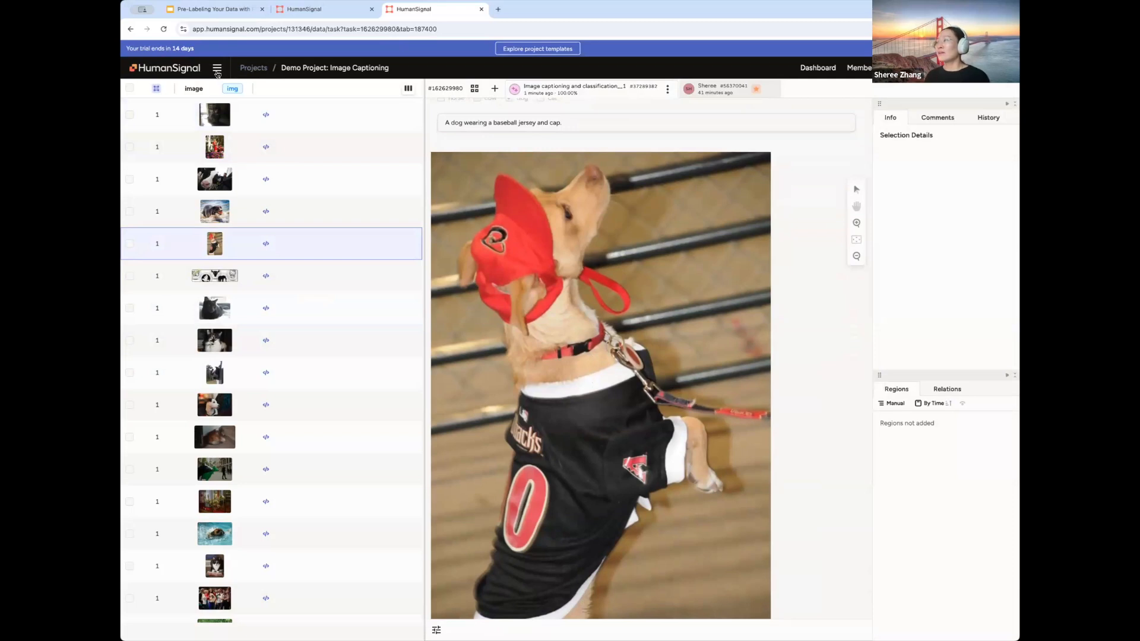
scroll(286, 337, "down", 1)
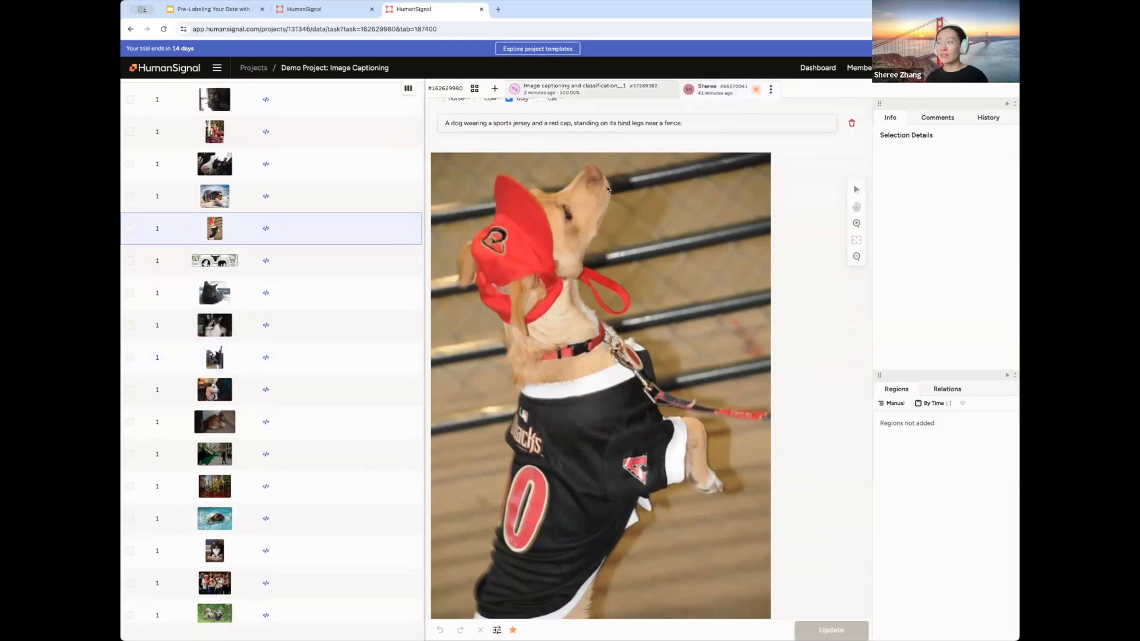
scroll(607, 189, "up", 2)
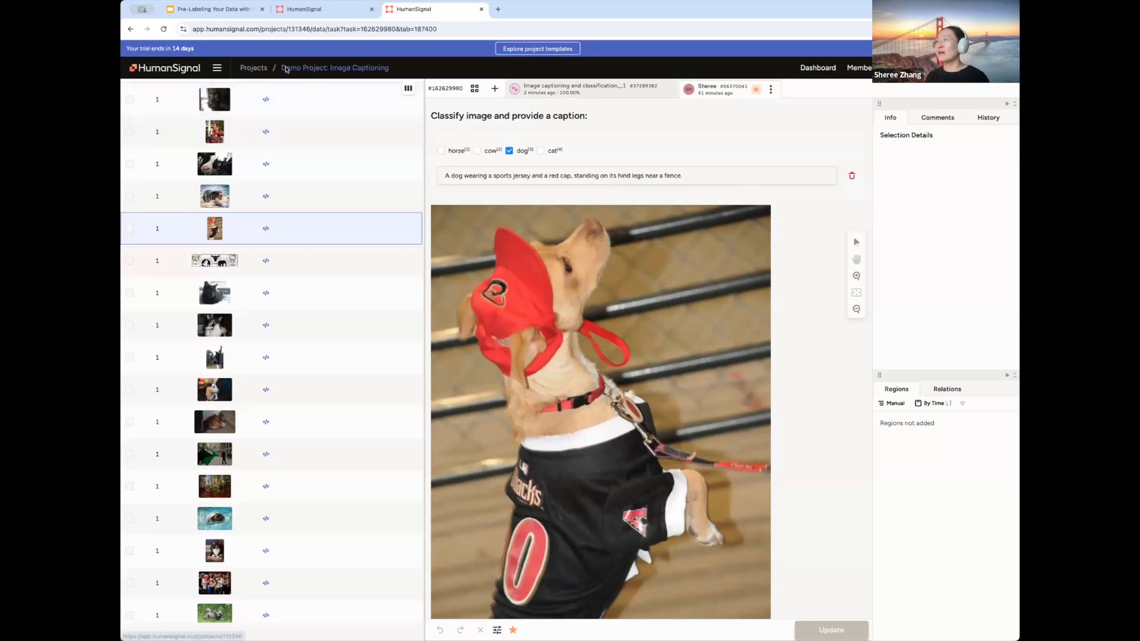
- Return to the prompt, switch its task set to Ground Truth, and evaluate it against those tasks
left_click(314, 13)
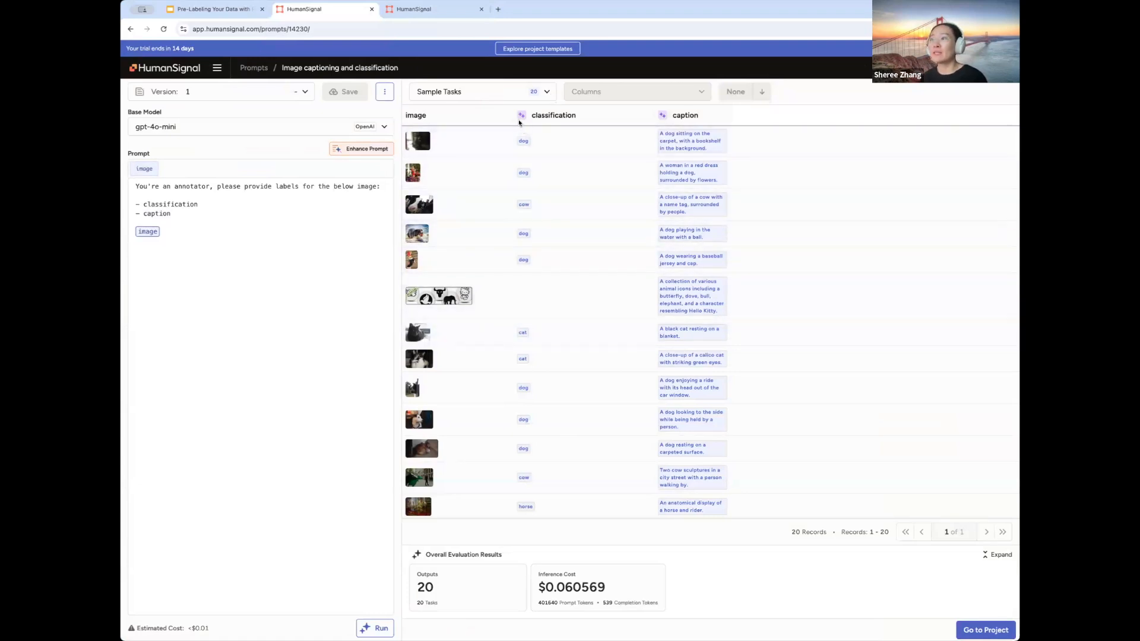
left_click(504, 98)
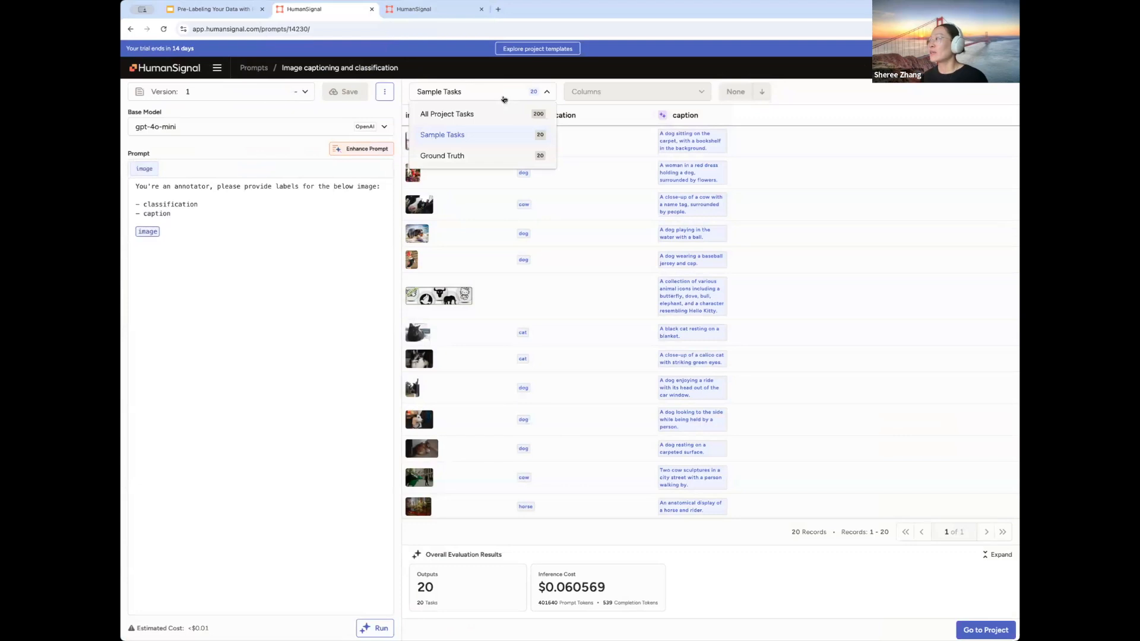
left_click(531, 160)
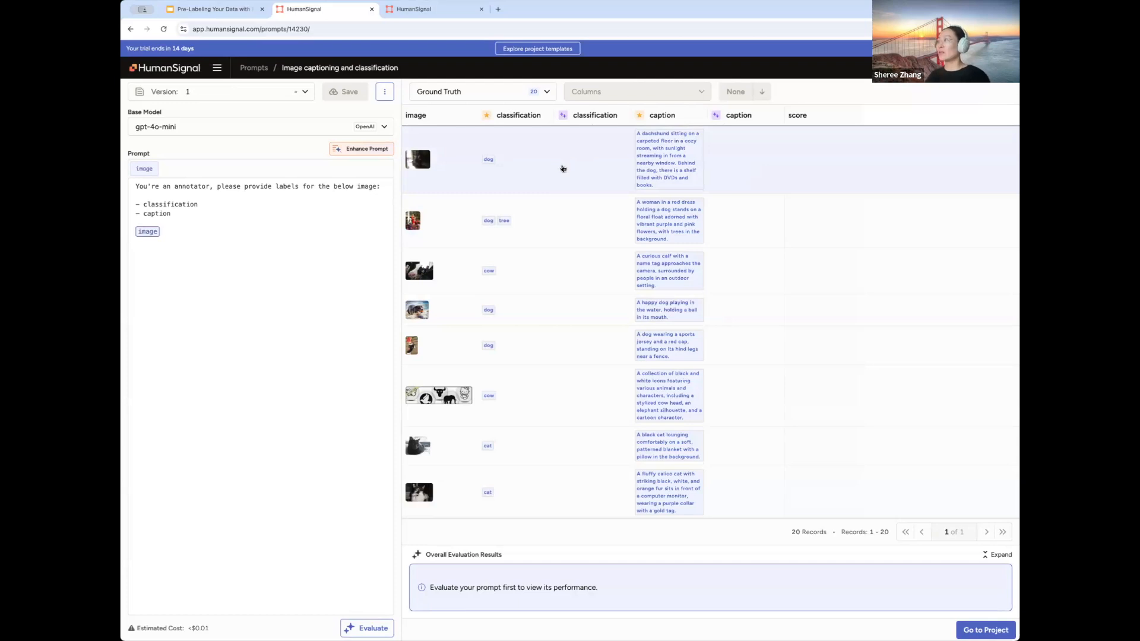
left_click(368, 629)
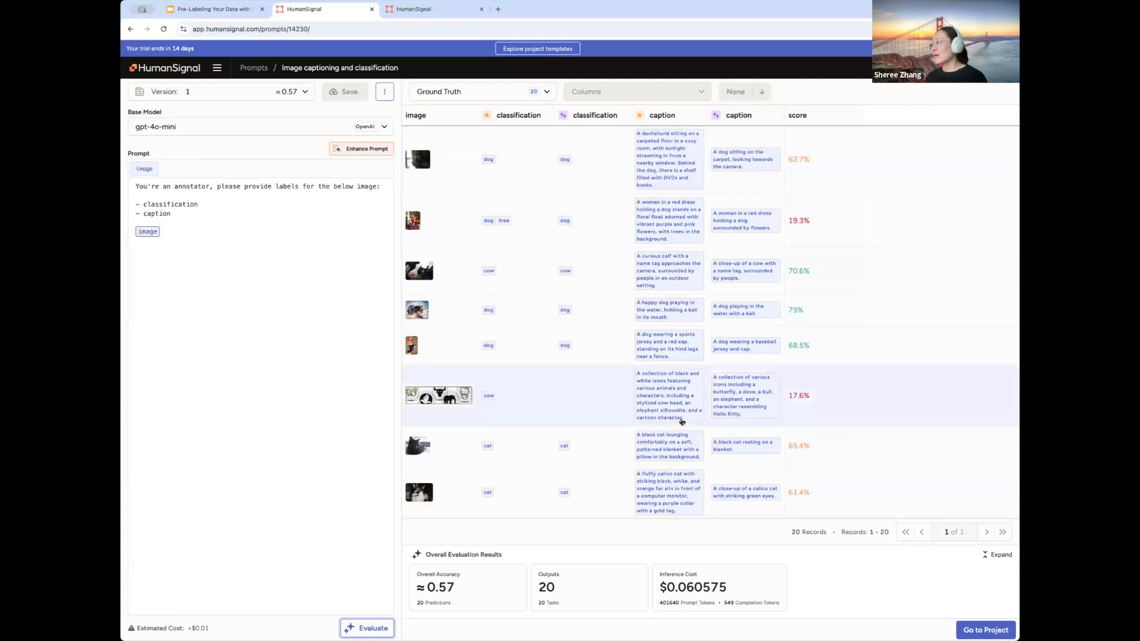
- Review the per-task evaluation scores, and inspect the task of the black and white cat on the magazine
scroll(689, 392, "down", 2)
scroll(688, 386, "down", 2)
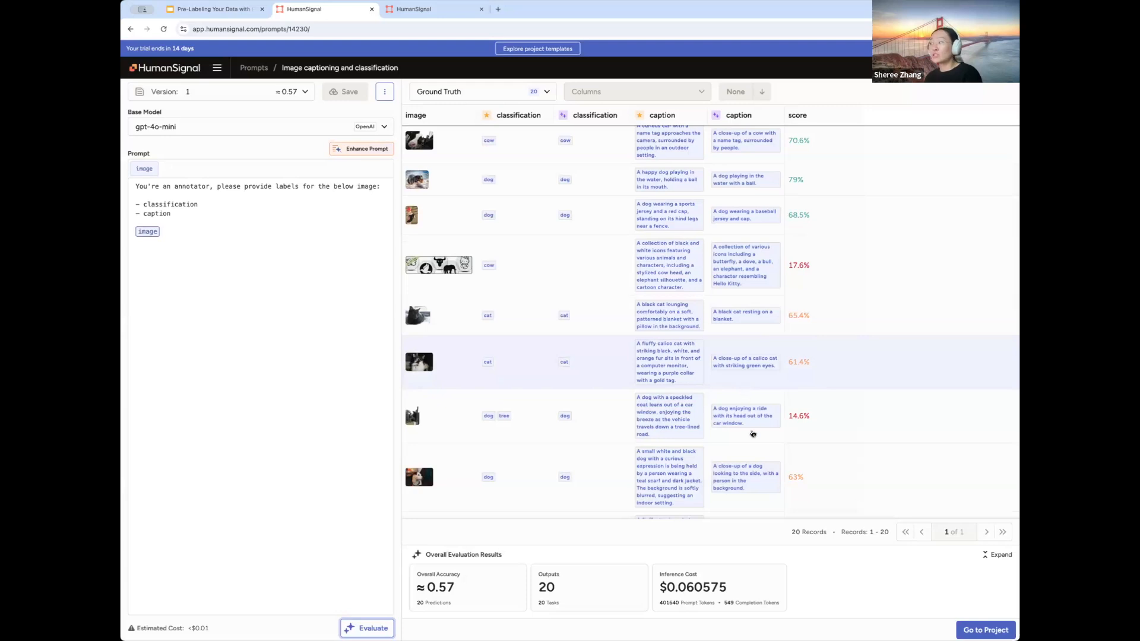
scroll(750, 432, "down", 3)
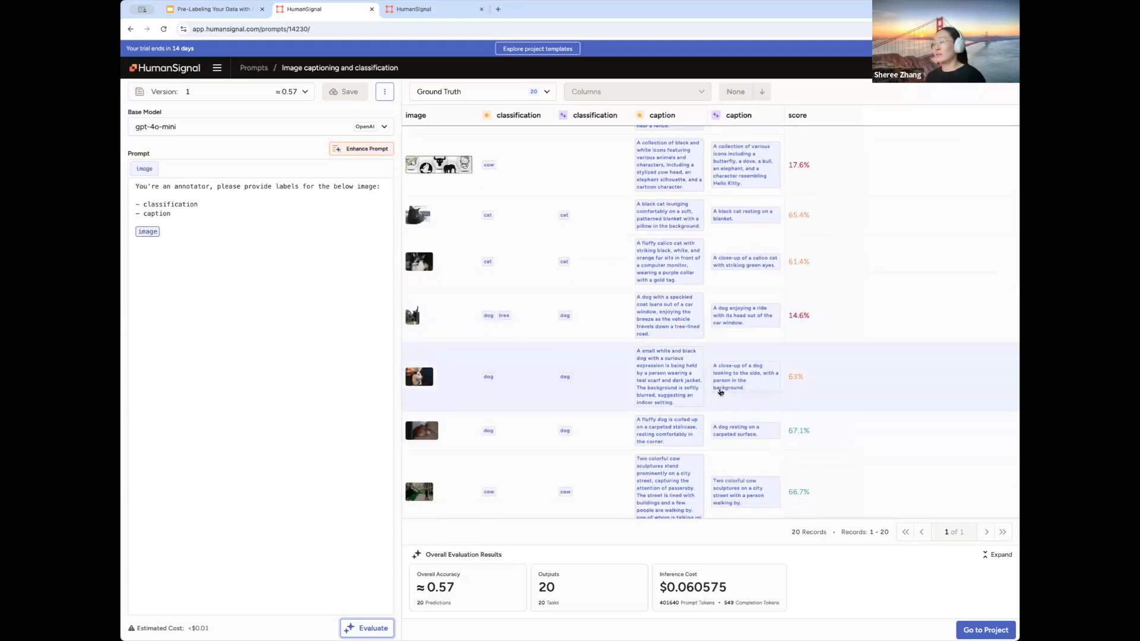
scroll(720, 386, "down", 5)
scroll(740, 379, "down", 4)
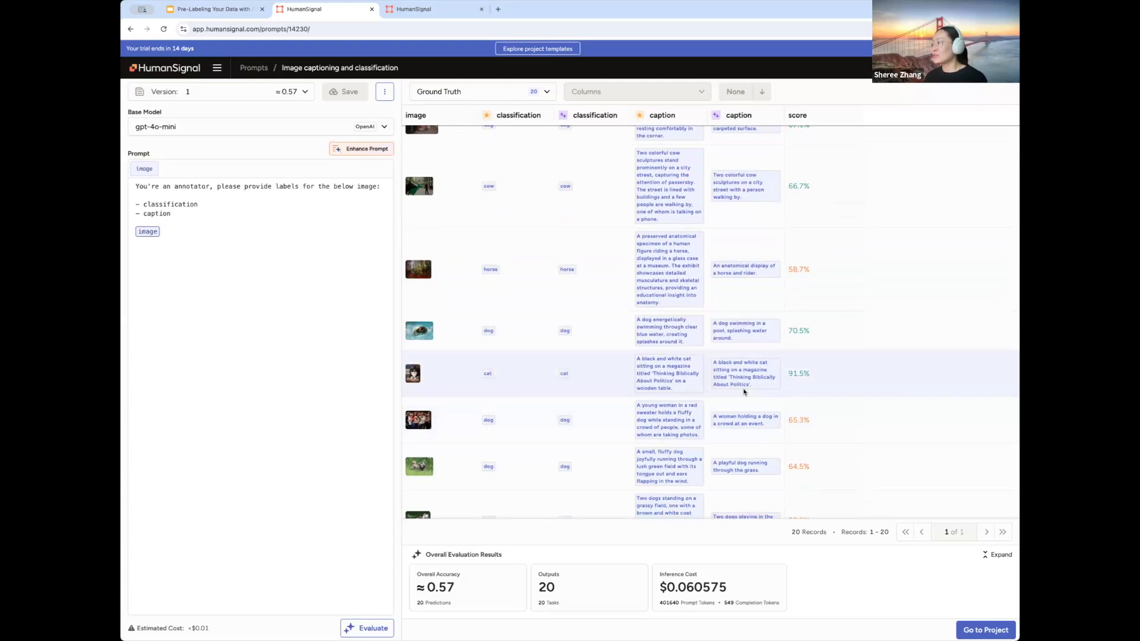
left_click(746, 390)
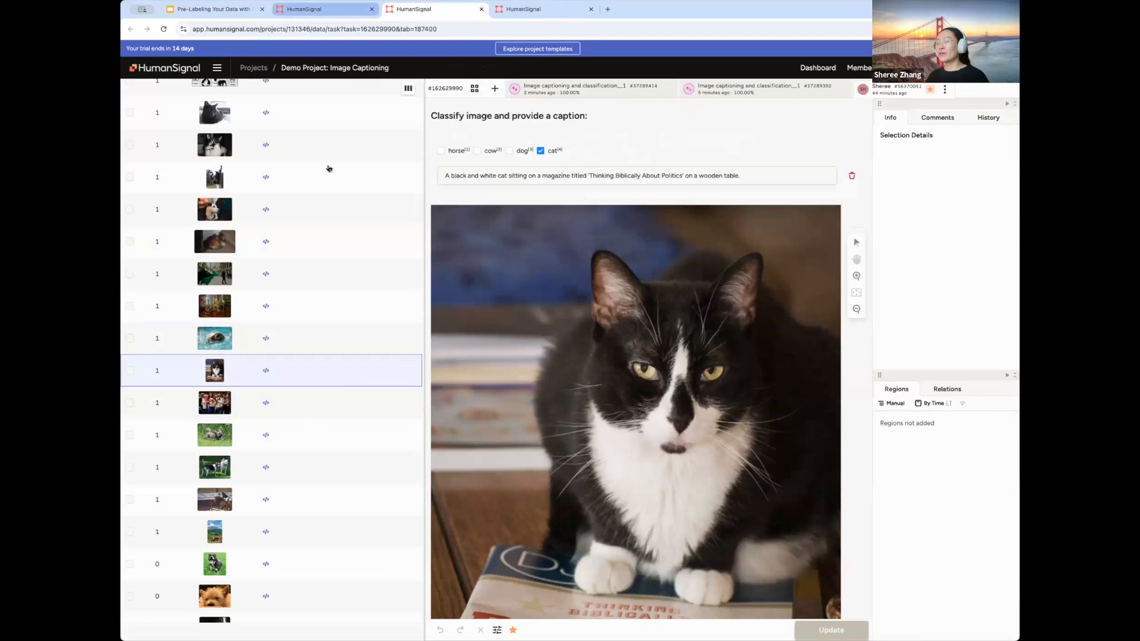
left_click(327, 12)
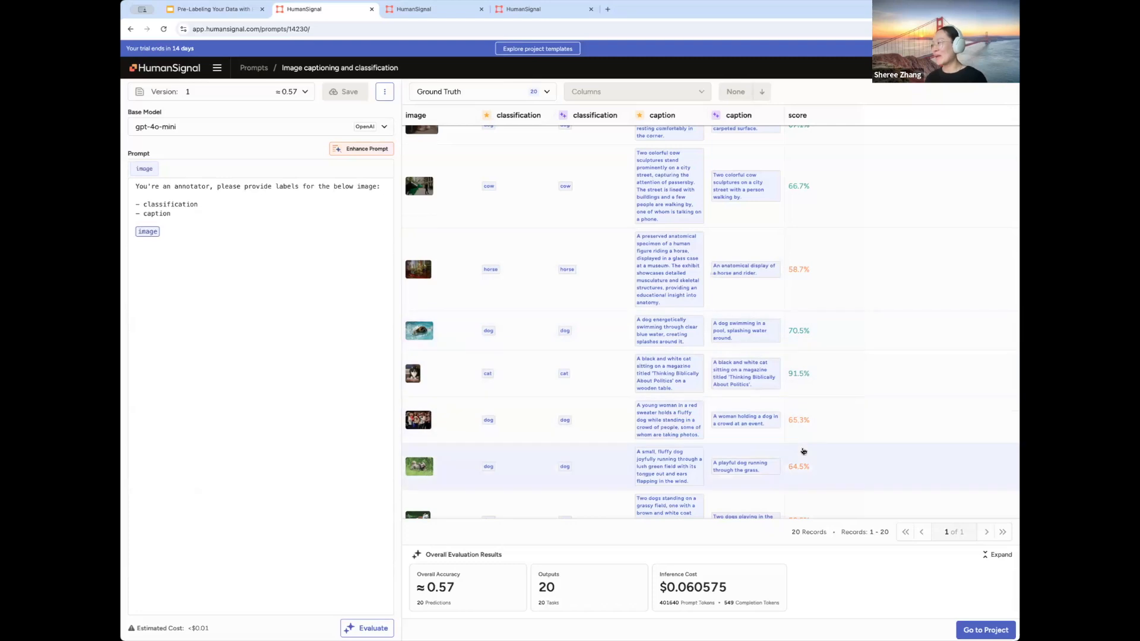
scroll(801, 469, "down", 2)
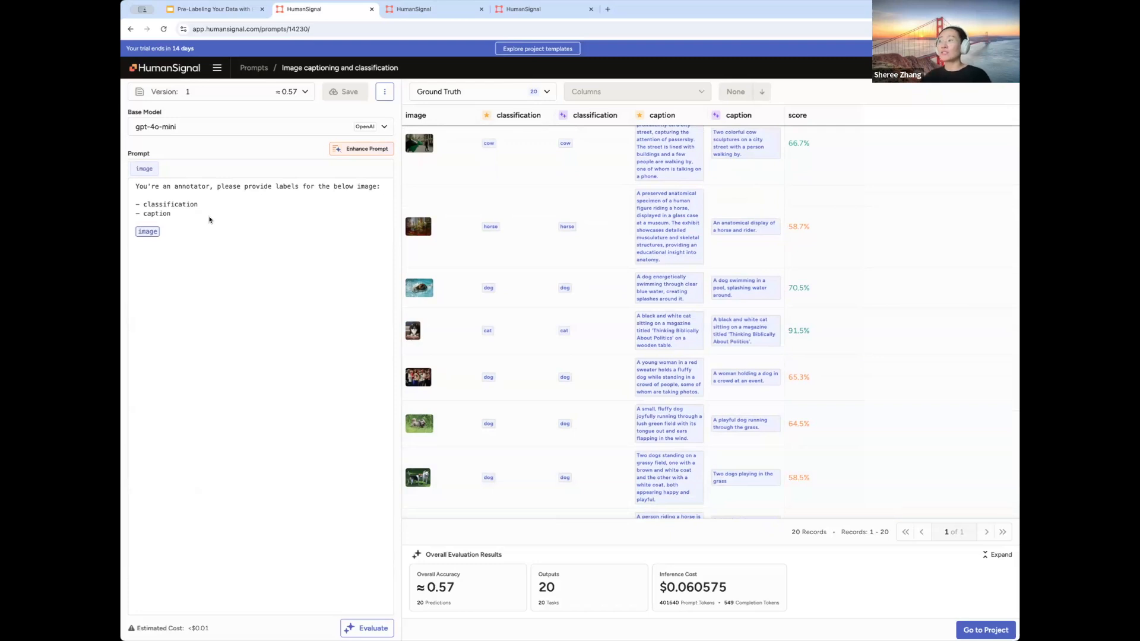
- Switch the prompt's task set to All Project Tasks and run the prompt on all of them
left_click(501, 95)
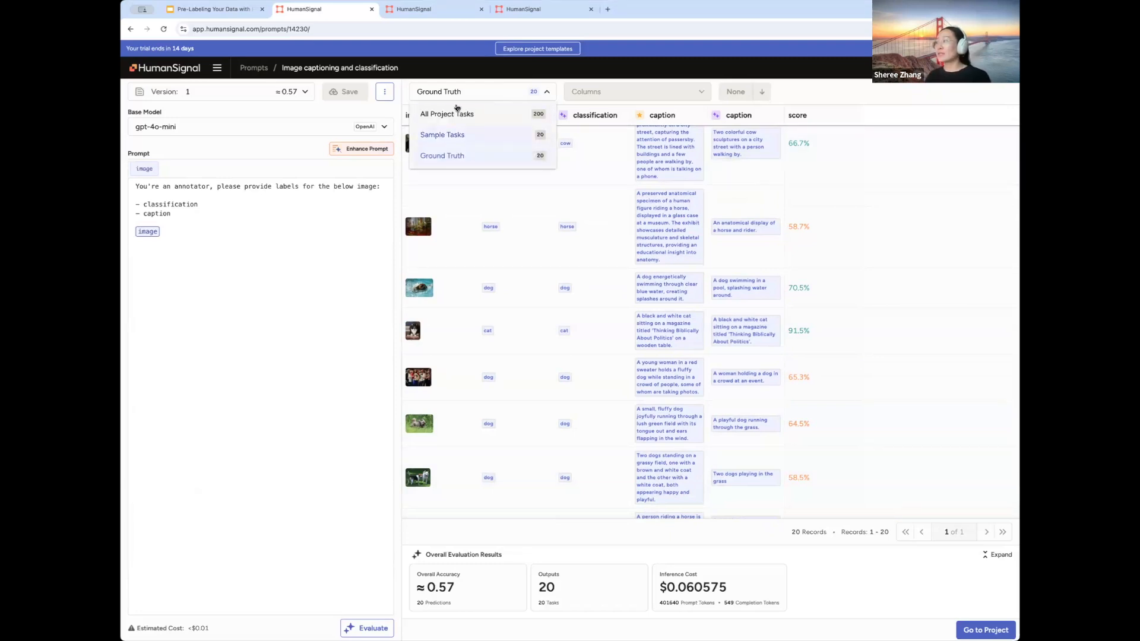
left_click(507, 121)
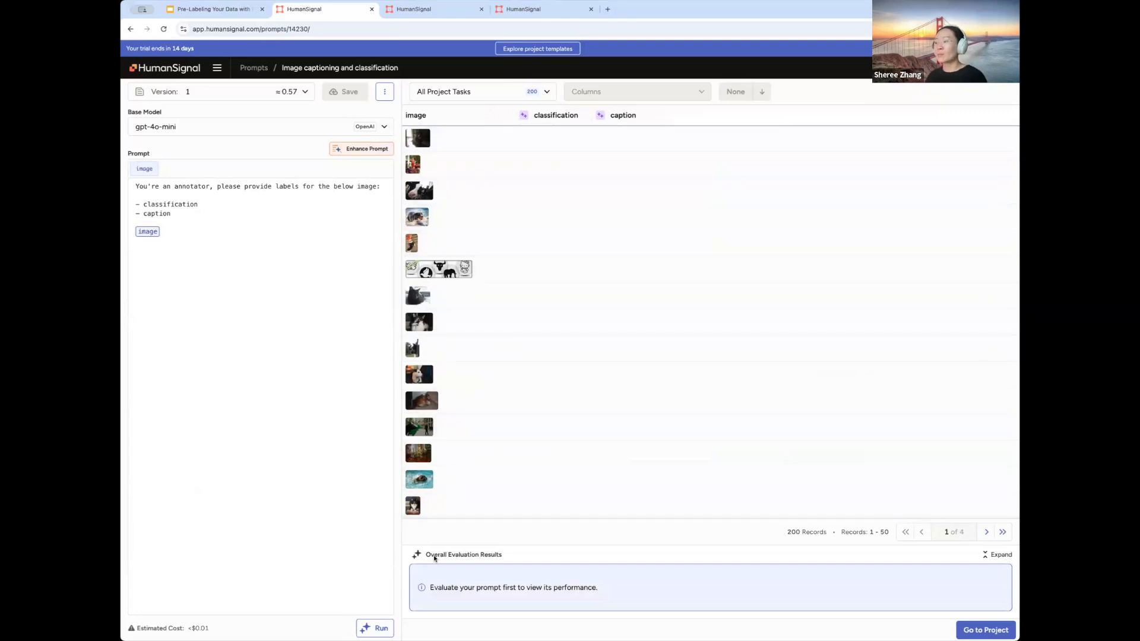
left_click(380, 628)
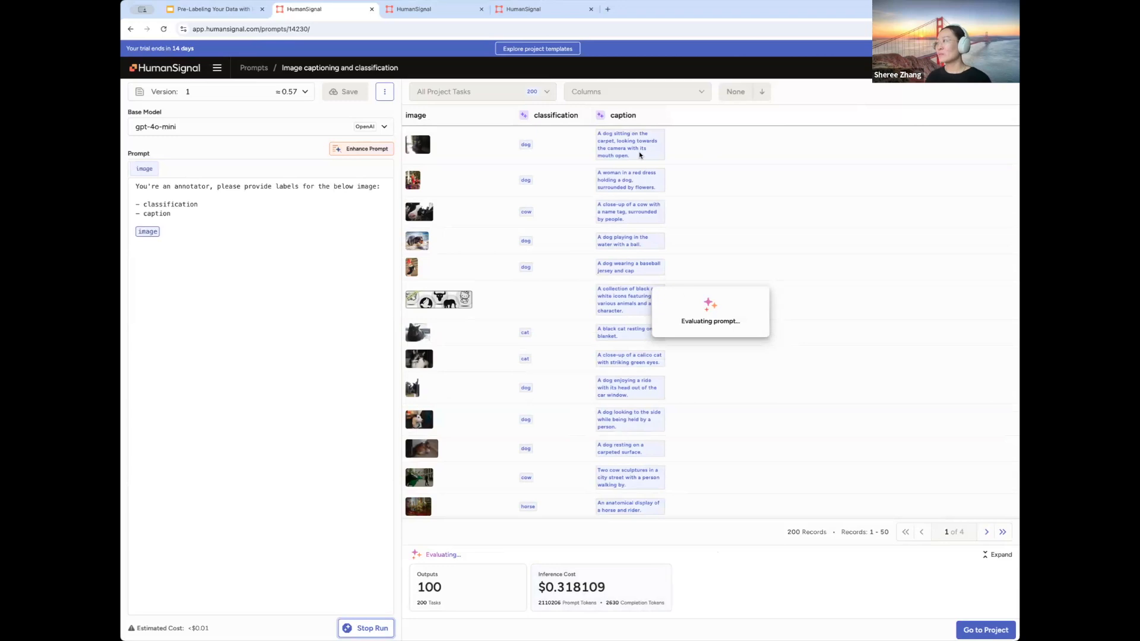
- Go to the Image Captioning project, reload its task list, and open the unannotated task of the black and white dog on grass
left_click(421, 16)
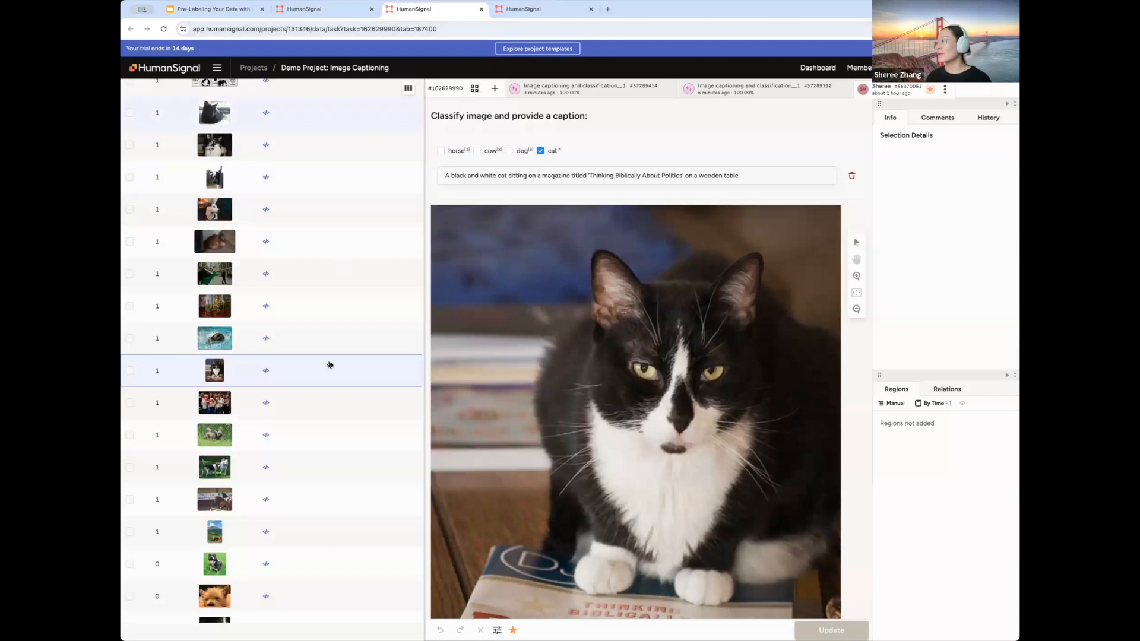
scroll(303, 468, "down", 2)
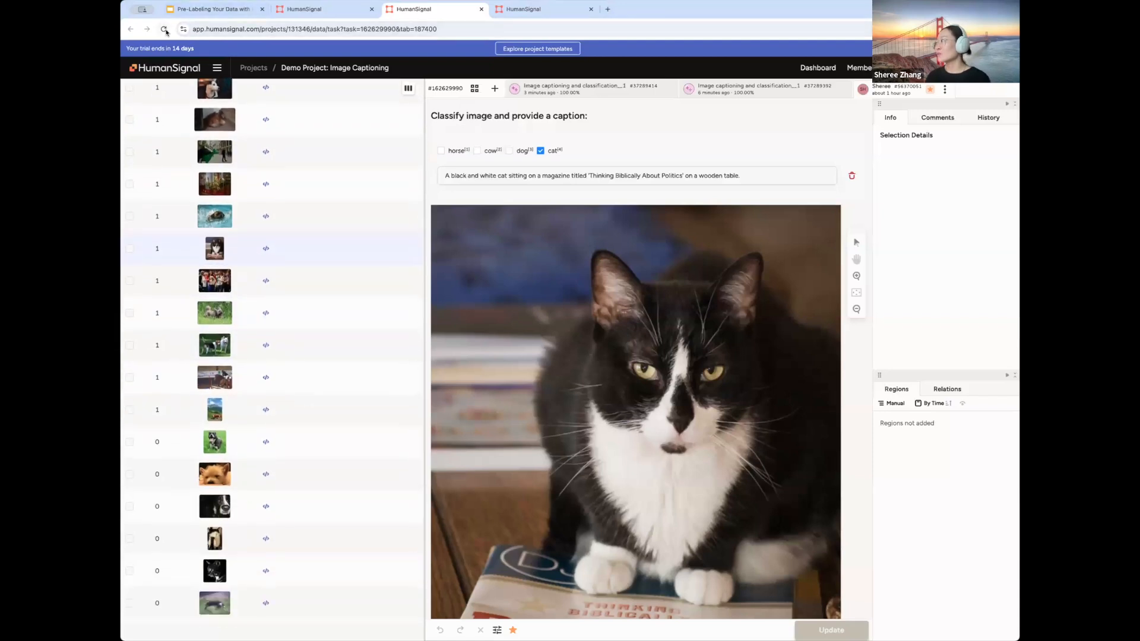
left_click(164, 29)
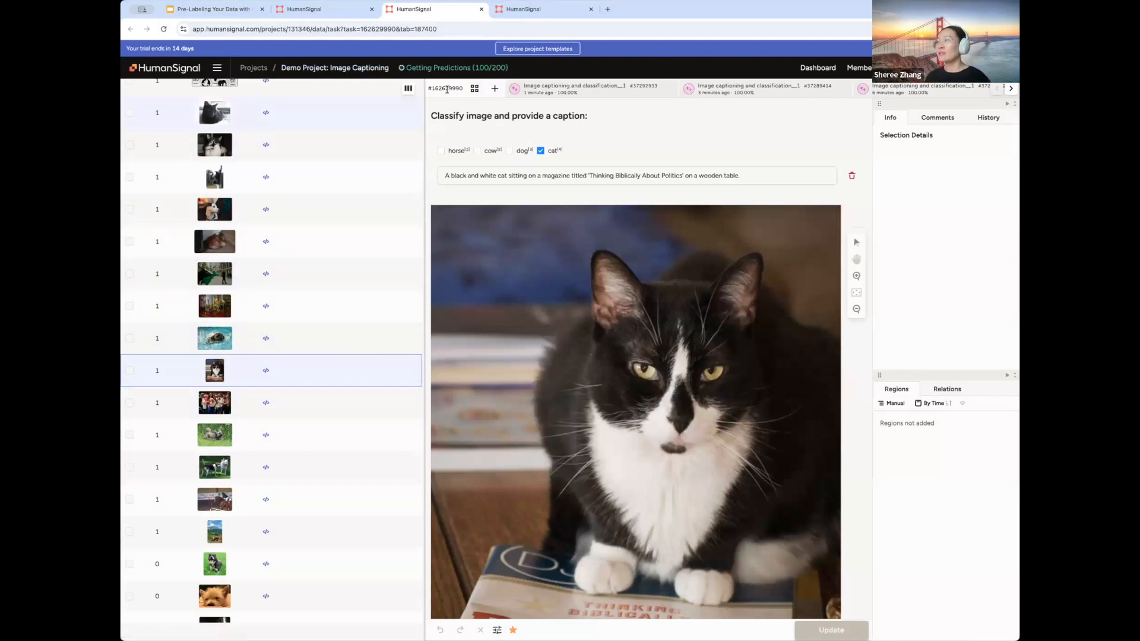
scroll(332, 409, "down", 5)
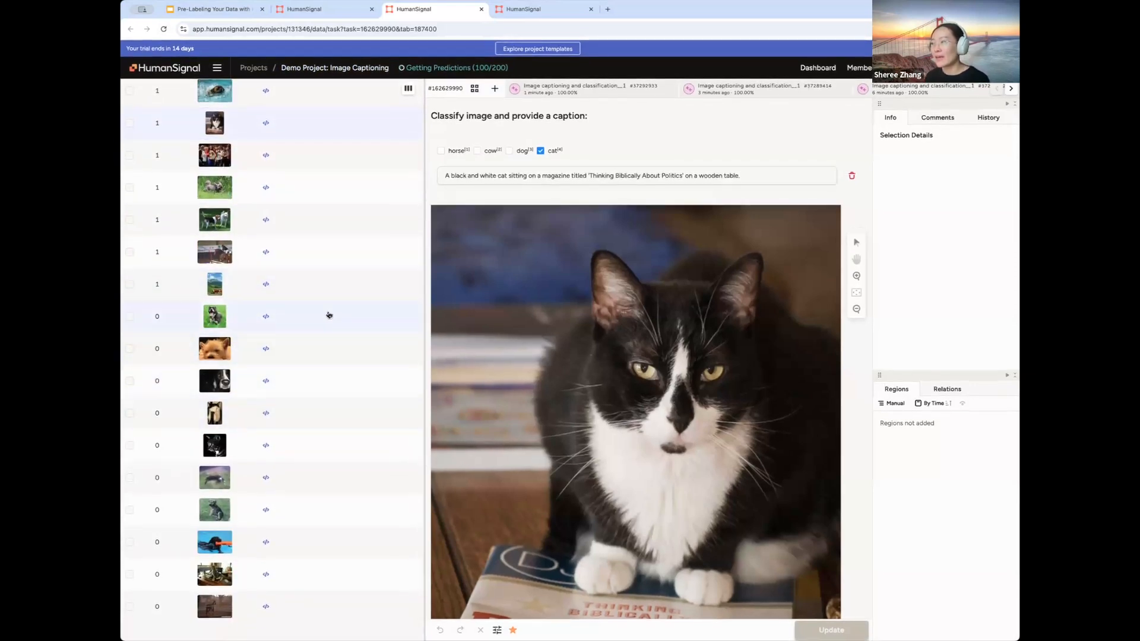
left_click(328, 315)
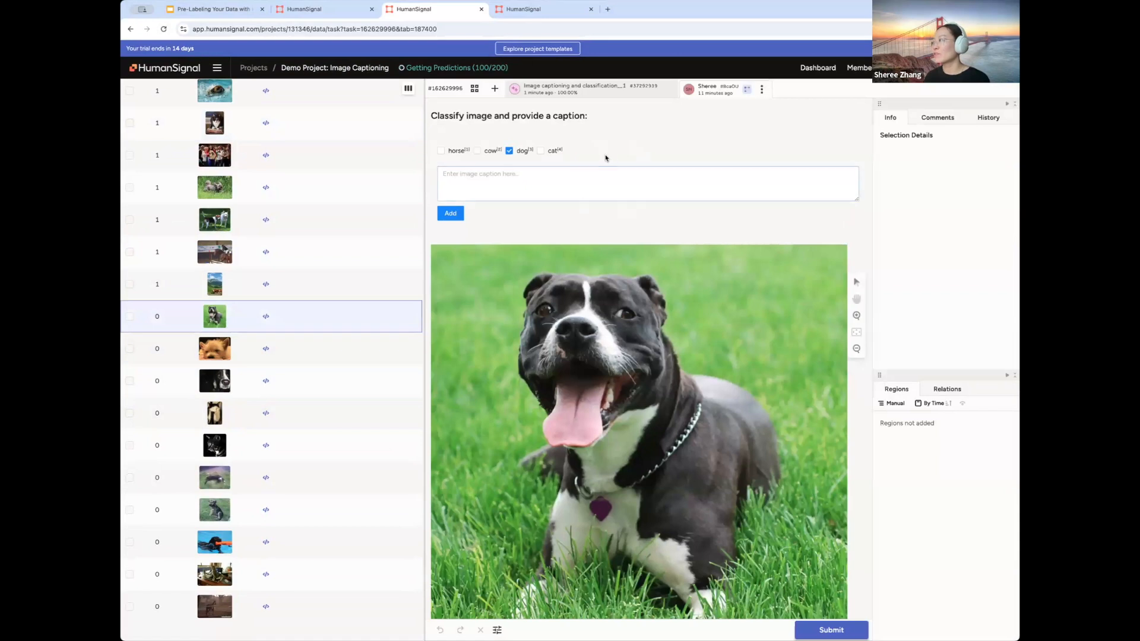
- Open the sleeping puppy task, compare its prediction with the pre-filled annotation, and submit the annotation
left_click(338, 355)
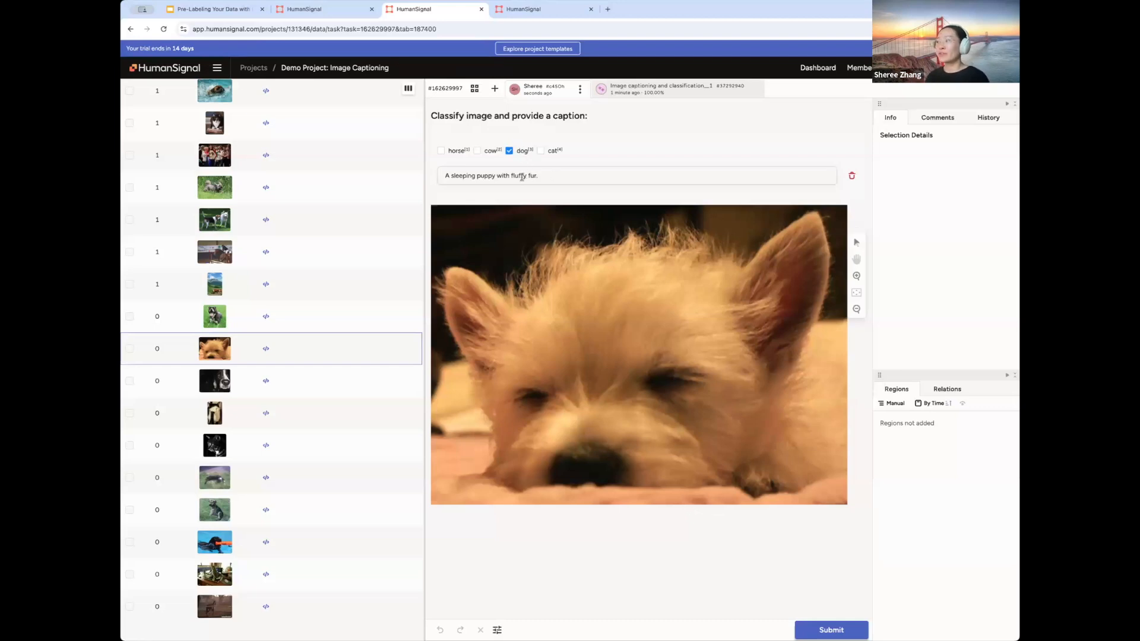
left_click(636, 94)
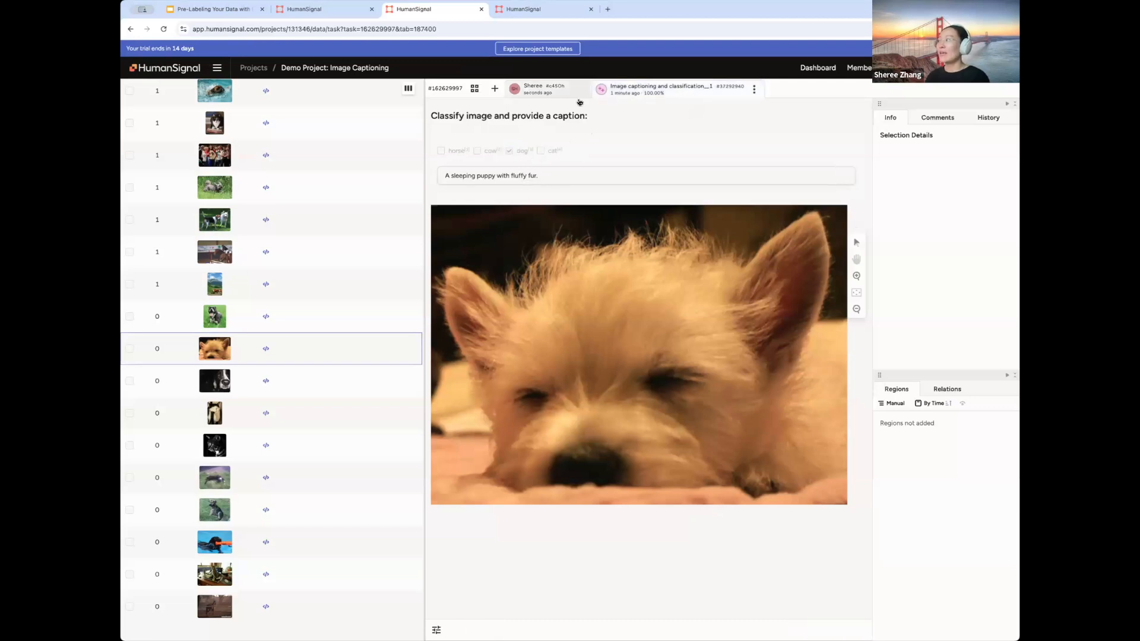
left_click(546, 90)
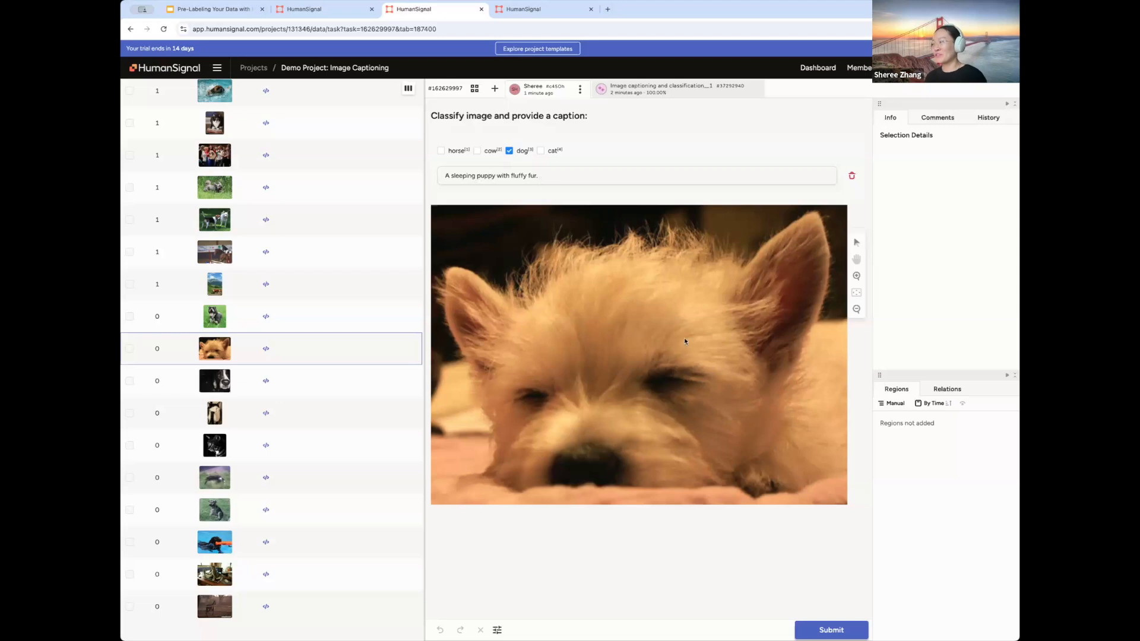
left_click(822, 630)
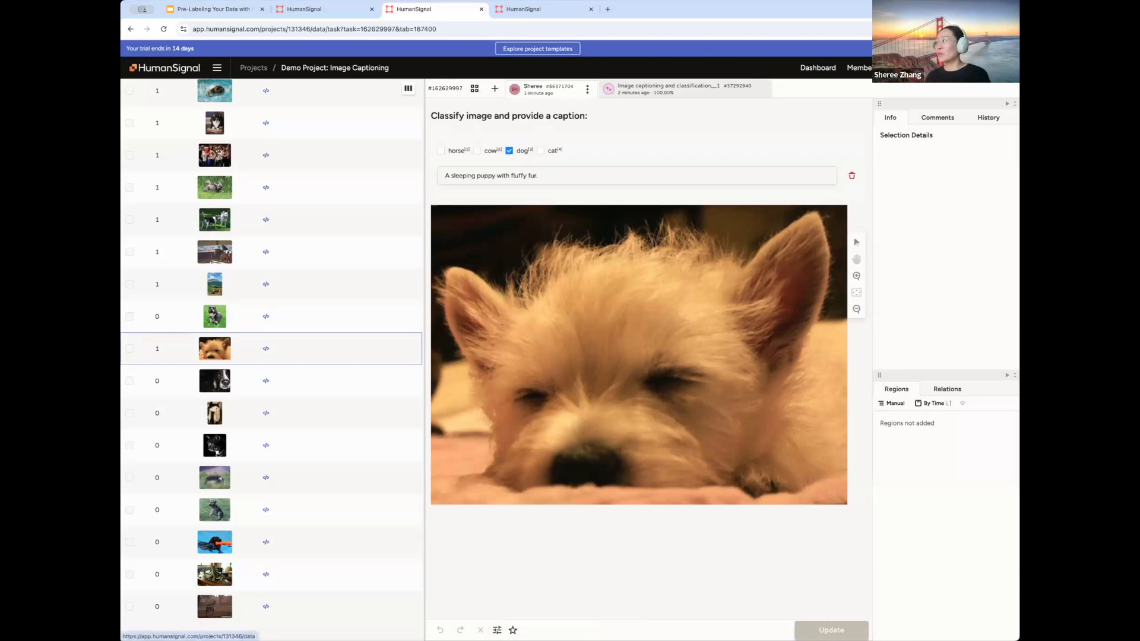
- Select all 200 project tasks and set up Create Annotations From Predictions with the "Image captioning and classification__1" predictions
left_click(335, 68)
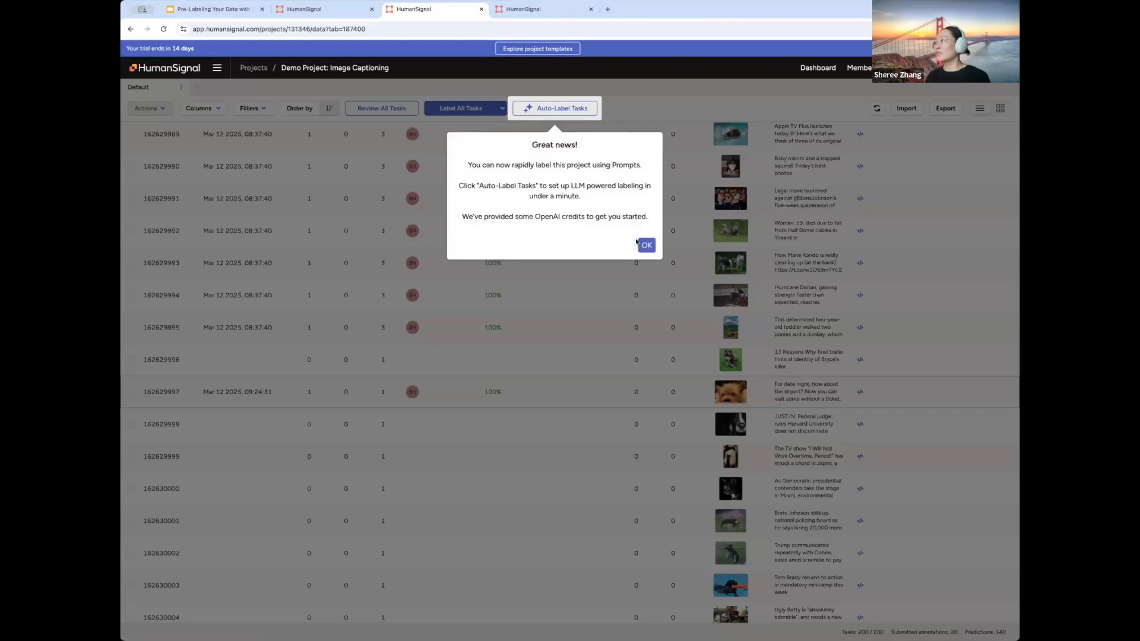
left_click(645, 245)
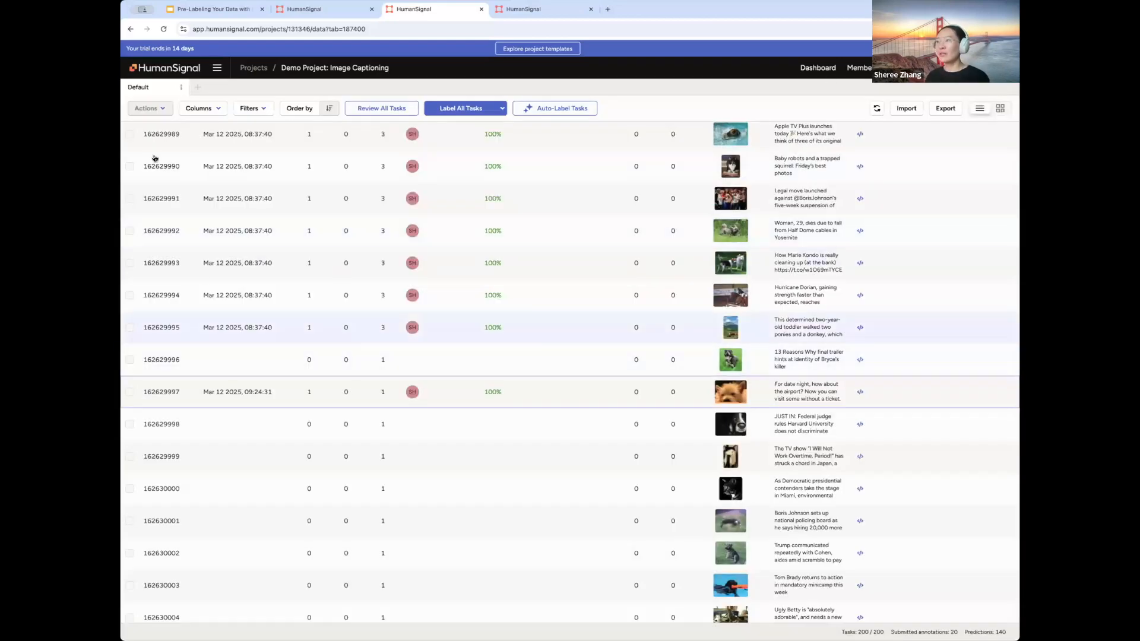
scroll(131, 137, "up", 5)
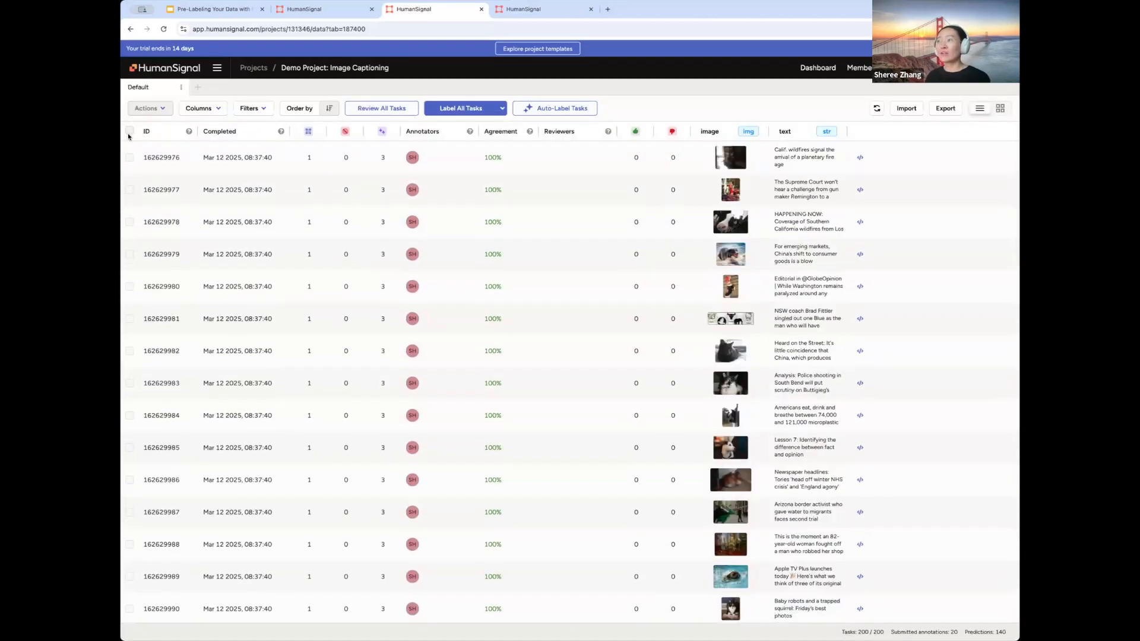
left_click(129, 130)
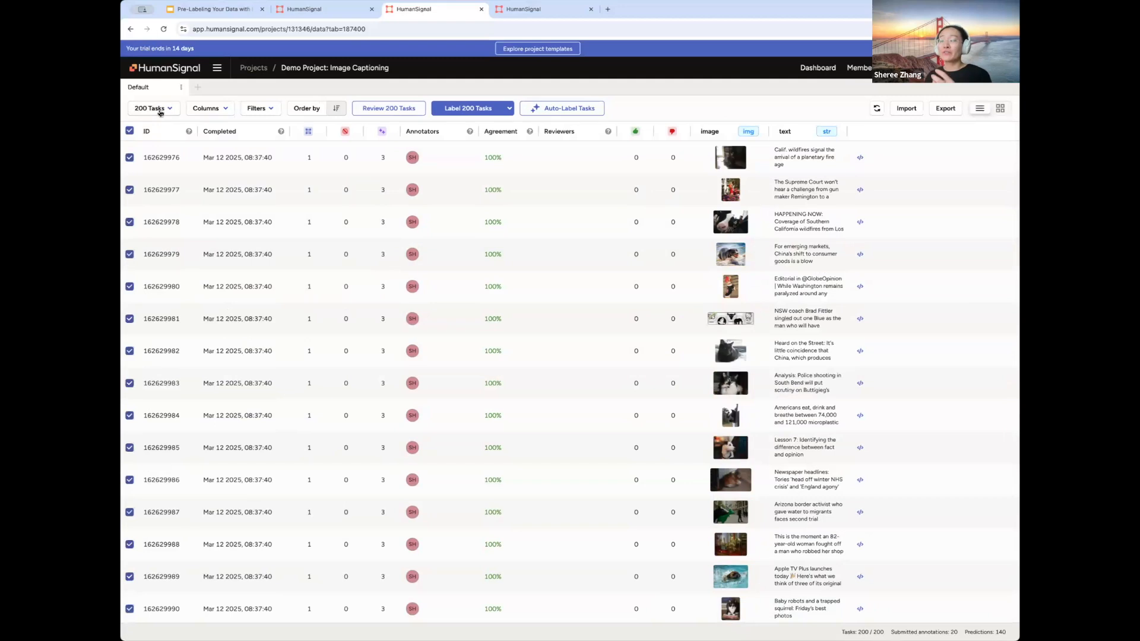
left_click(165, 108)
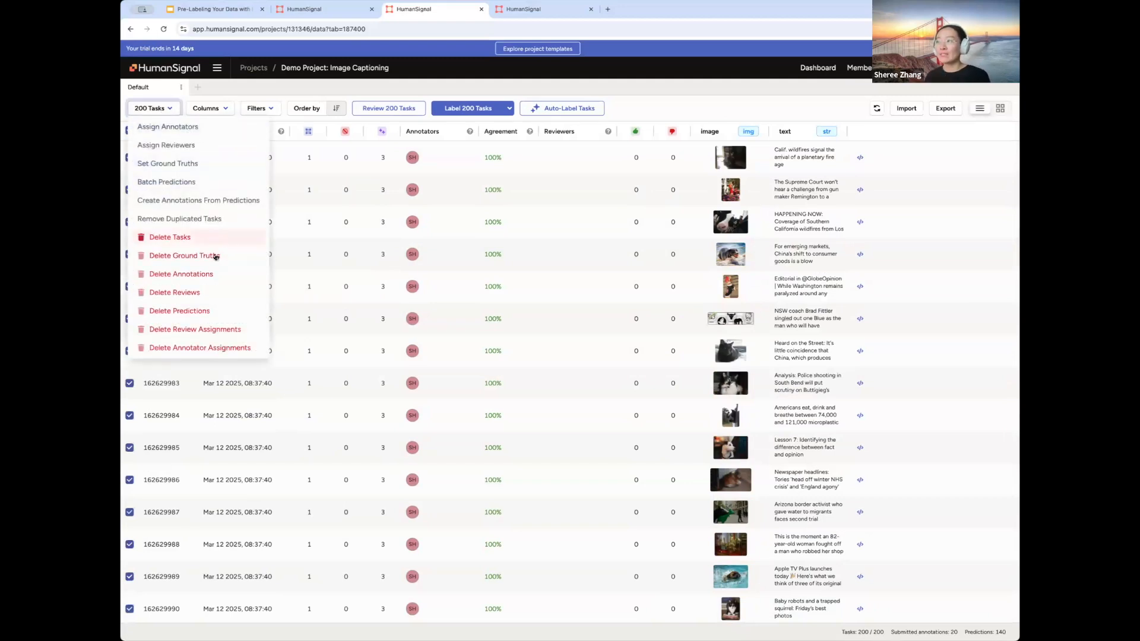
left_click(196, 202)
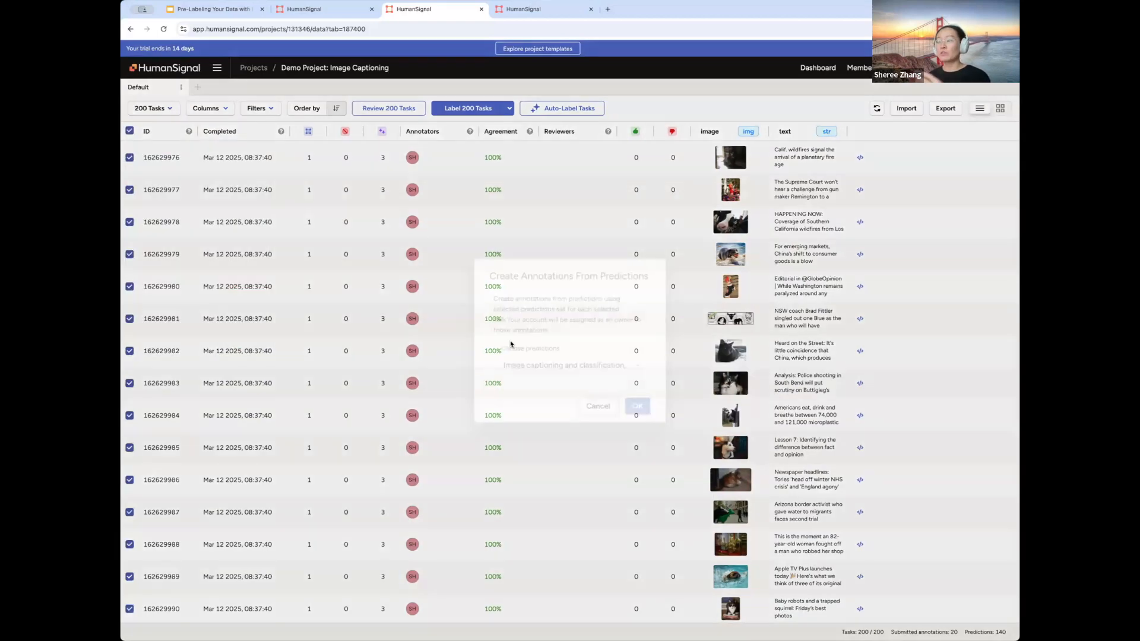
left_click(559, 365)
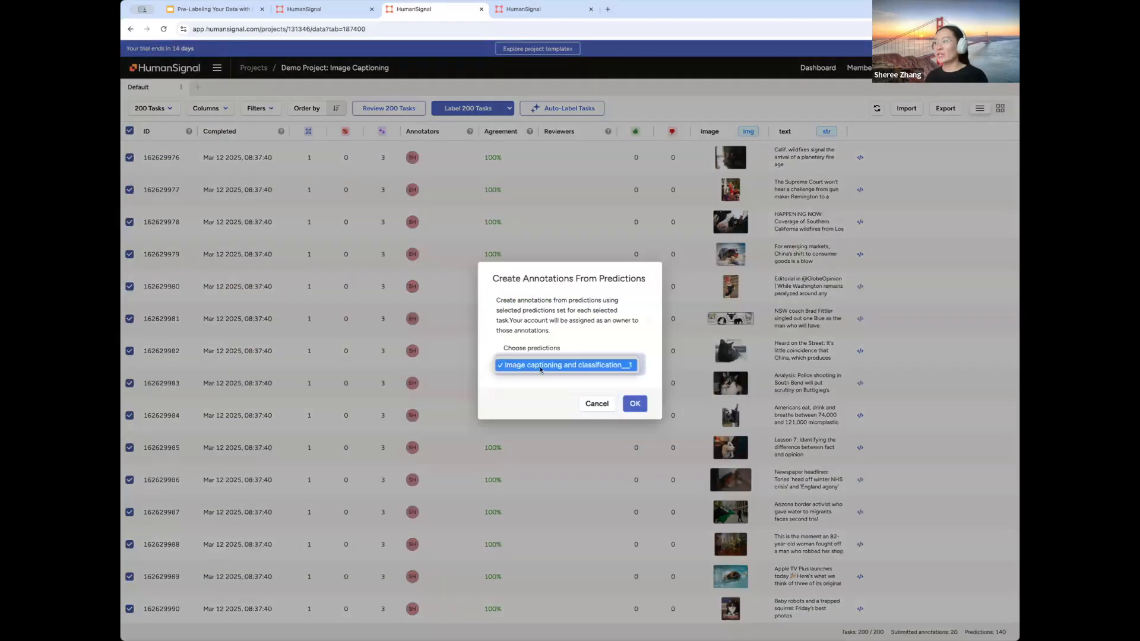
left_click(634, 404)
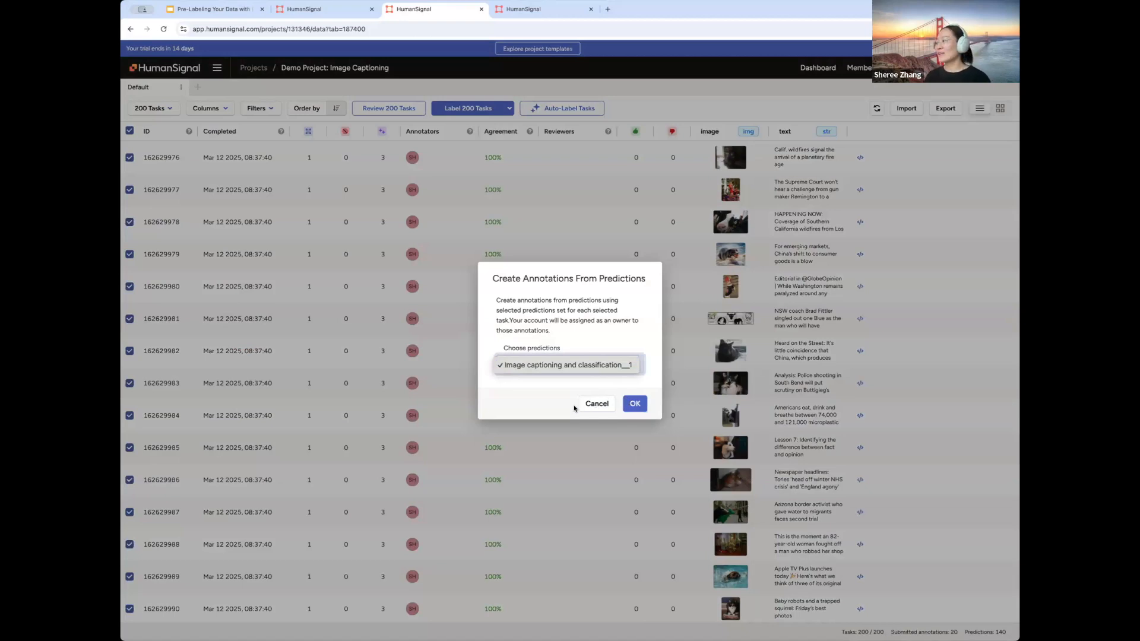
left_click(589, 408)
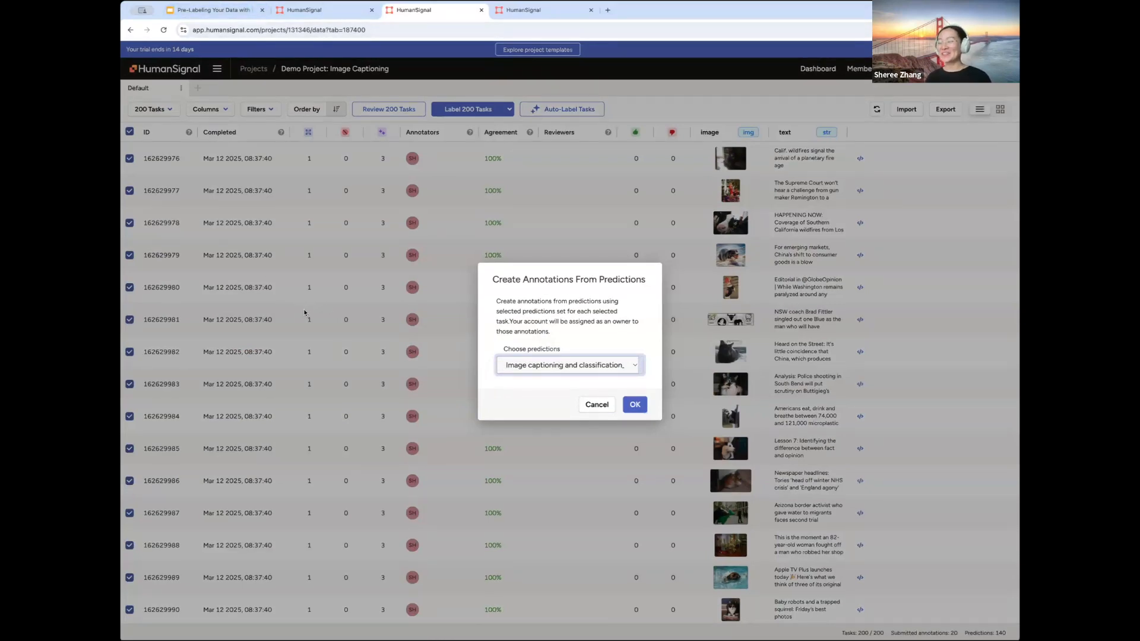
- Switch to the Google Slides presentation and advance to the "Use cases from customers" slide
left_click(195, 12)
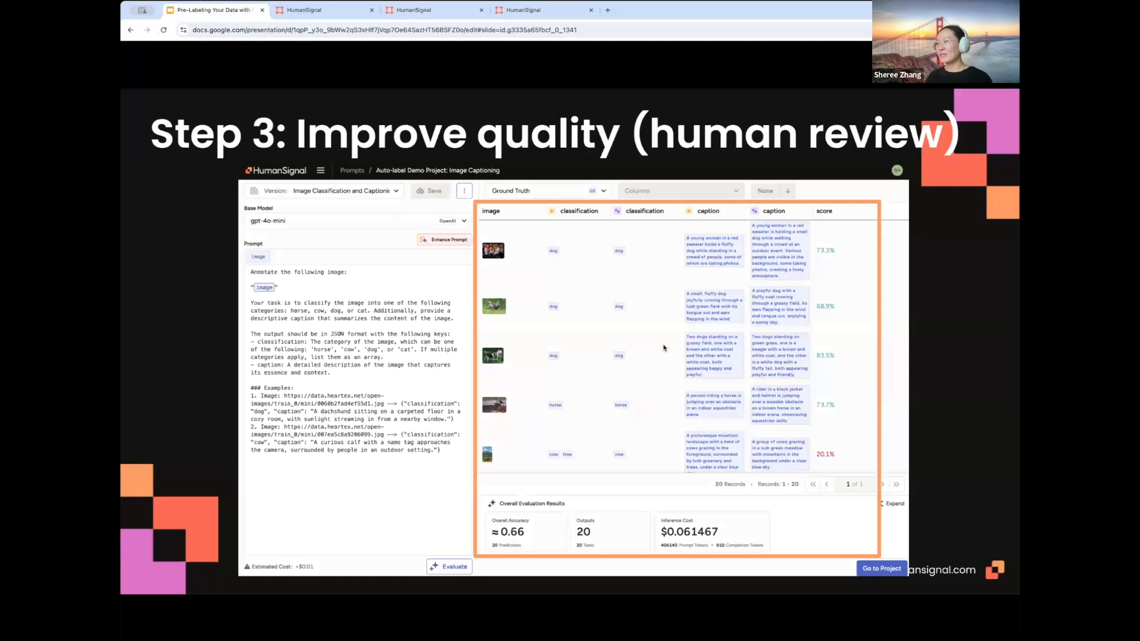
key("Right")
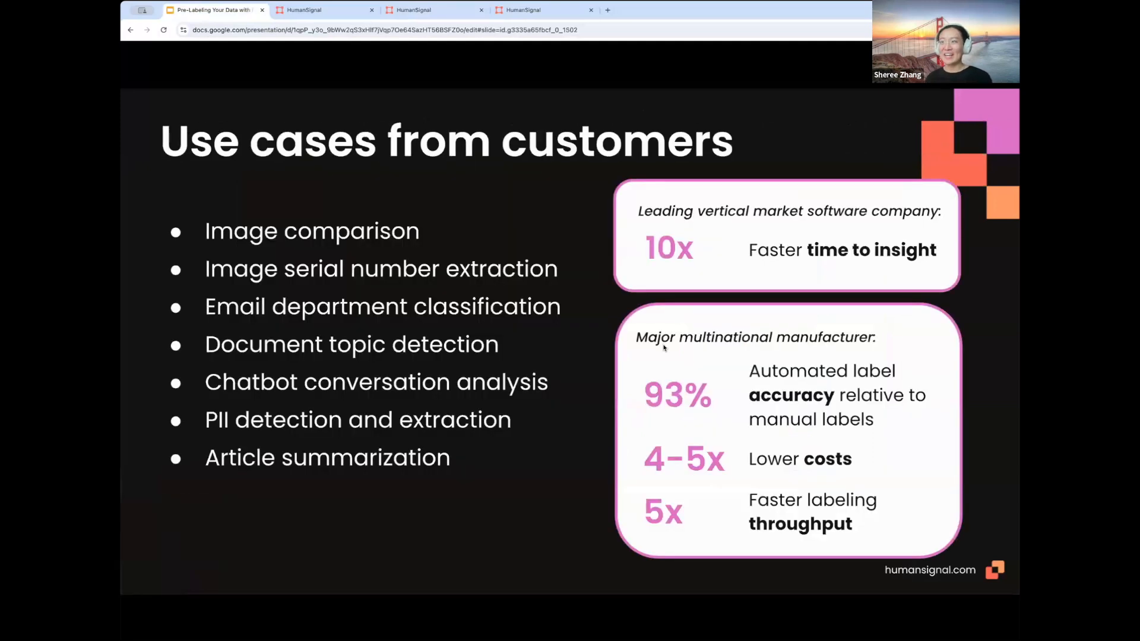
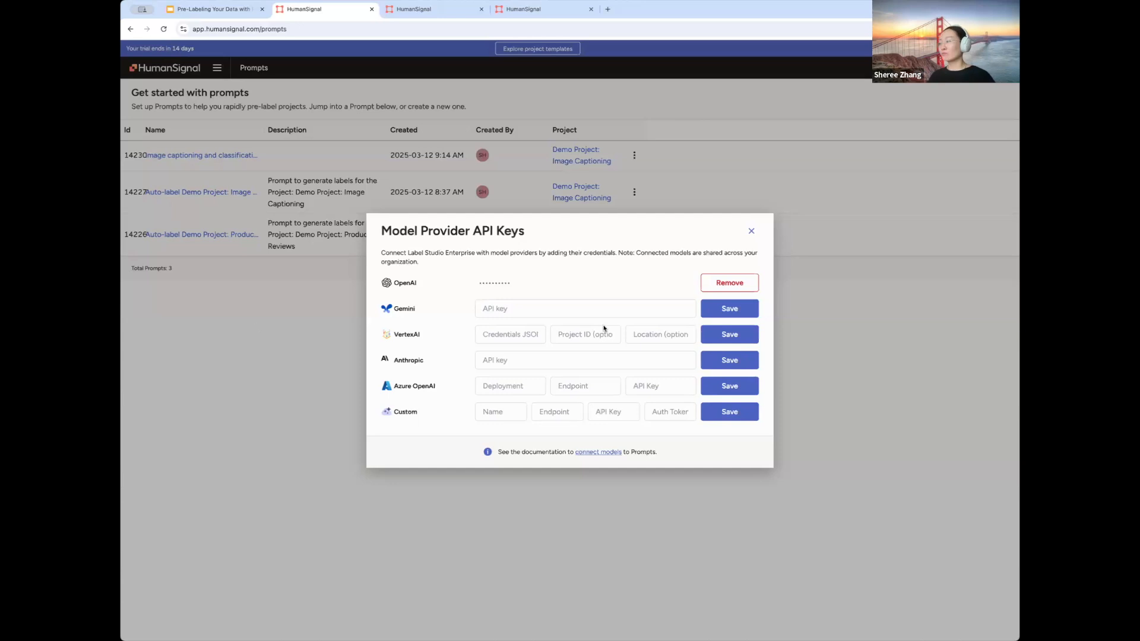
- Close the Model Provider API Keys dialog and open the Product Reviews demo project to view its tasks
key("Escape")
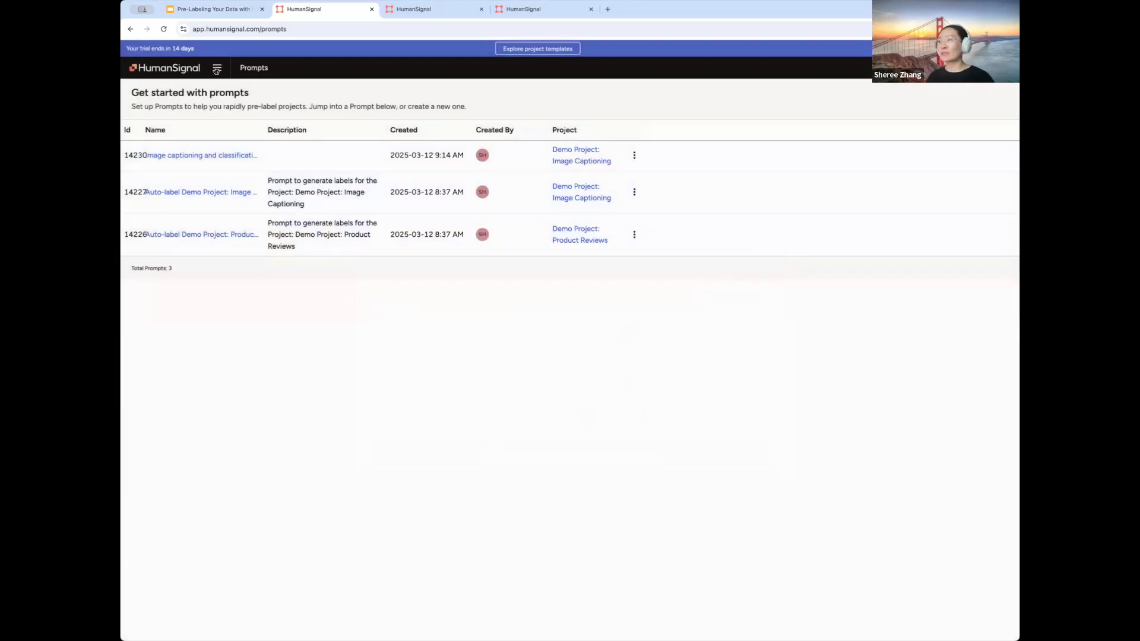
left_click(215, 69)
left_click(197, 95)
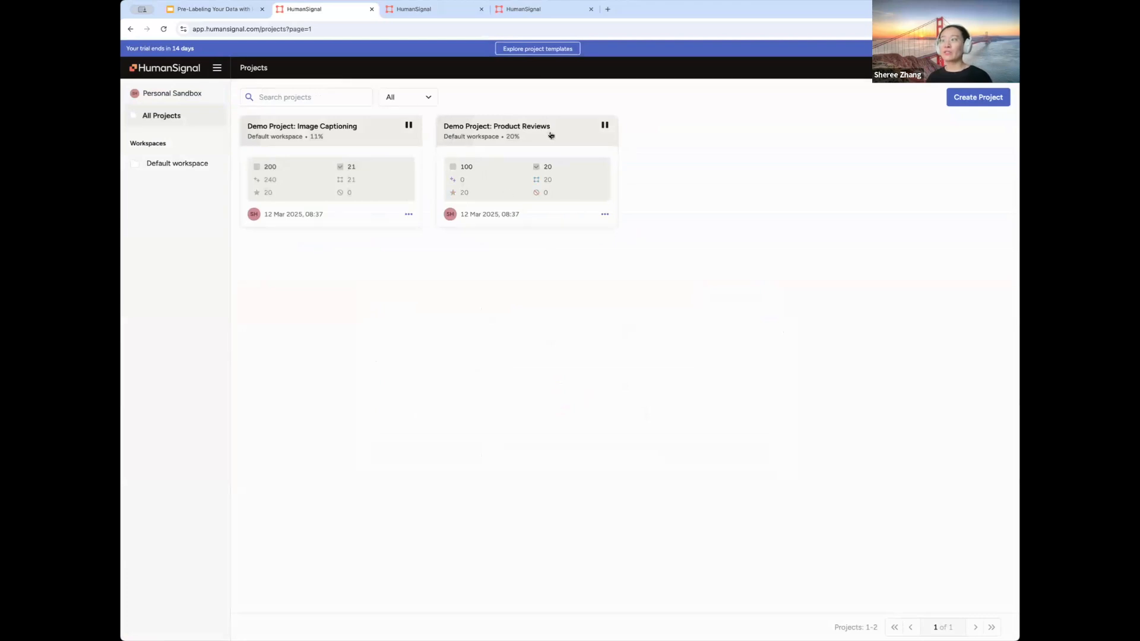
left_click(550, 135)
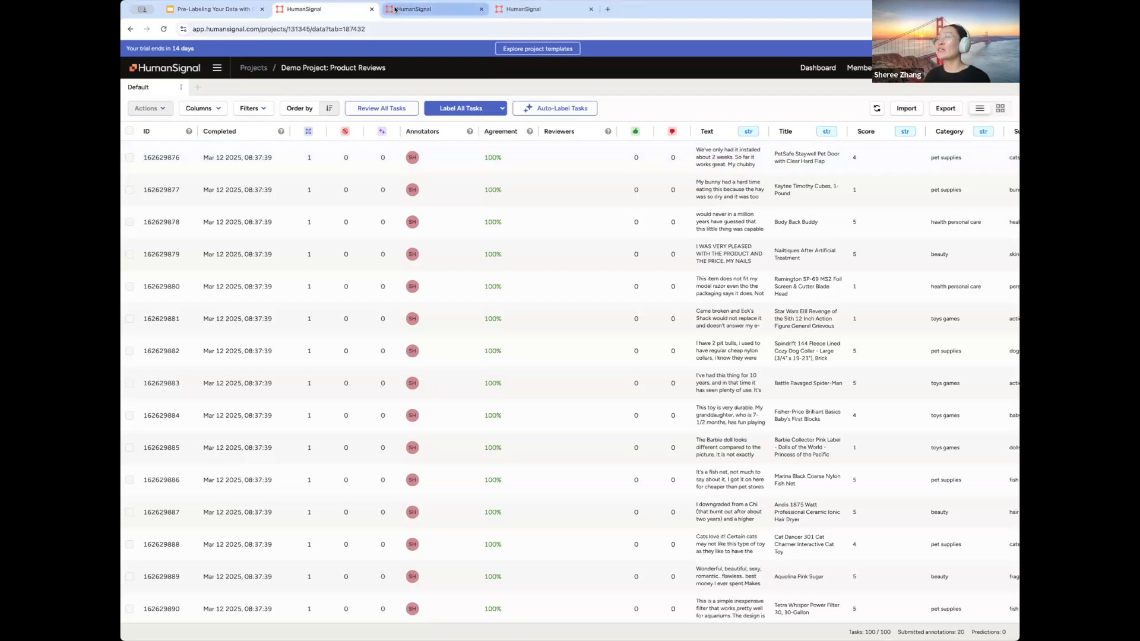
- Open the "Image captioning and classification" prompt and display its scores for the Ground Truth tasks
left_click(217, 67)
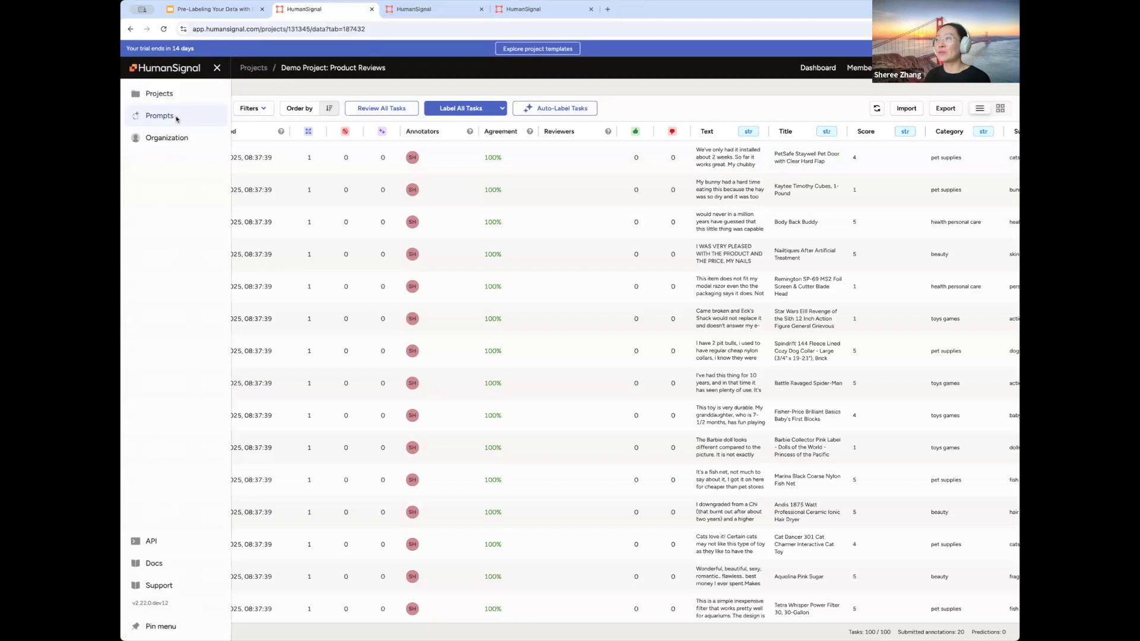
left_click(182, 115)
left_click(202, 156)
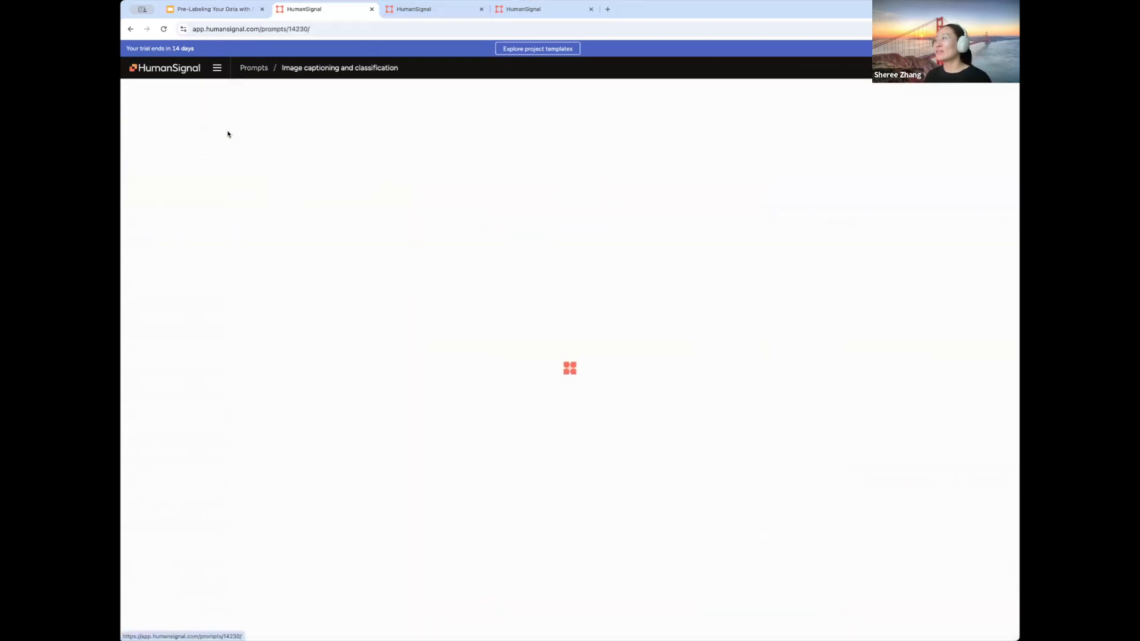
left_click(477, 96)
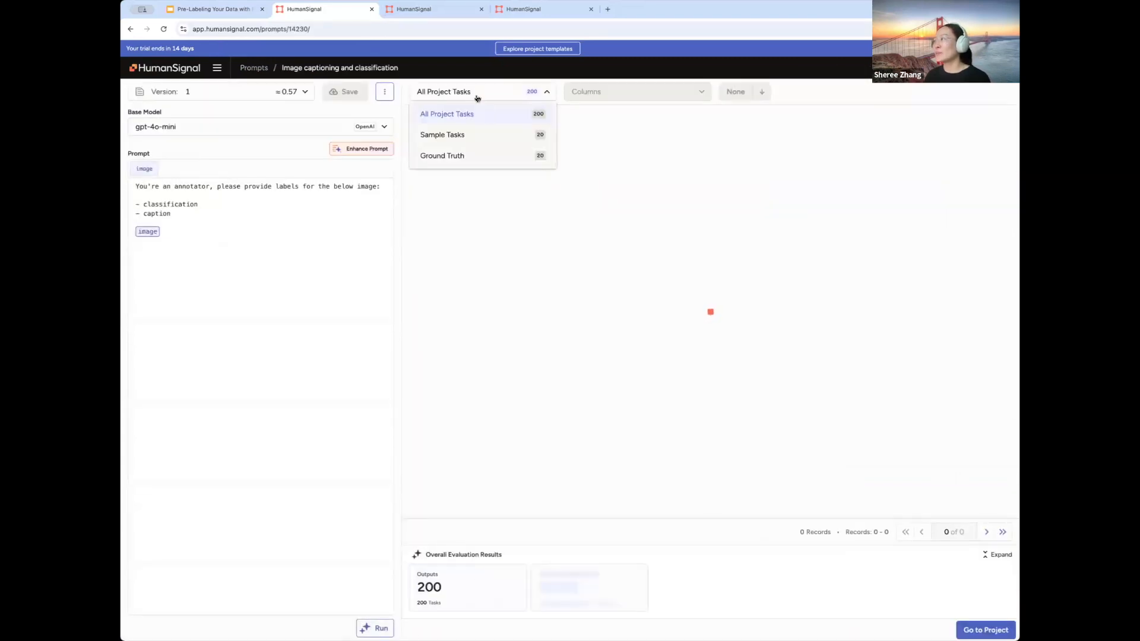
left_click(470, 156)
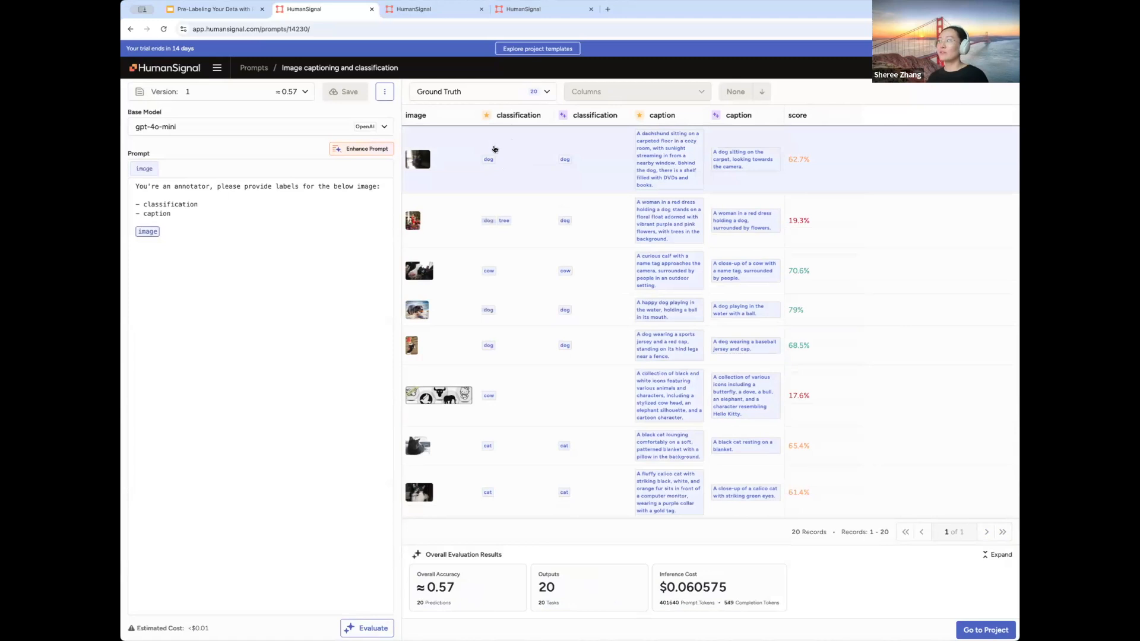
- Close the open annotation dialog in the Image Captioning project, and examine the Task agreement section of its Quality settings
left_click(402, 8)
left_click(635, 400)
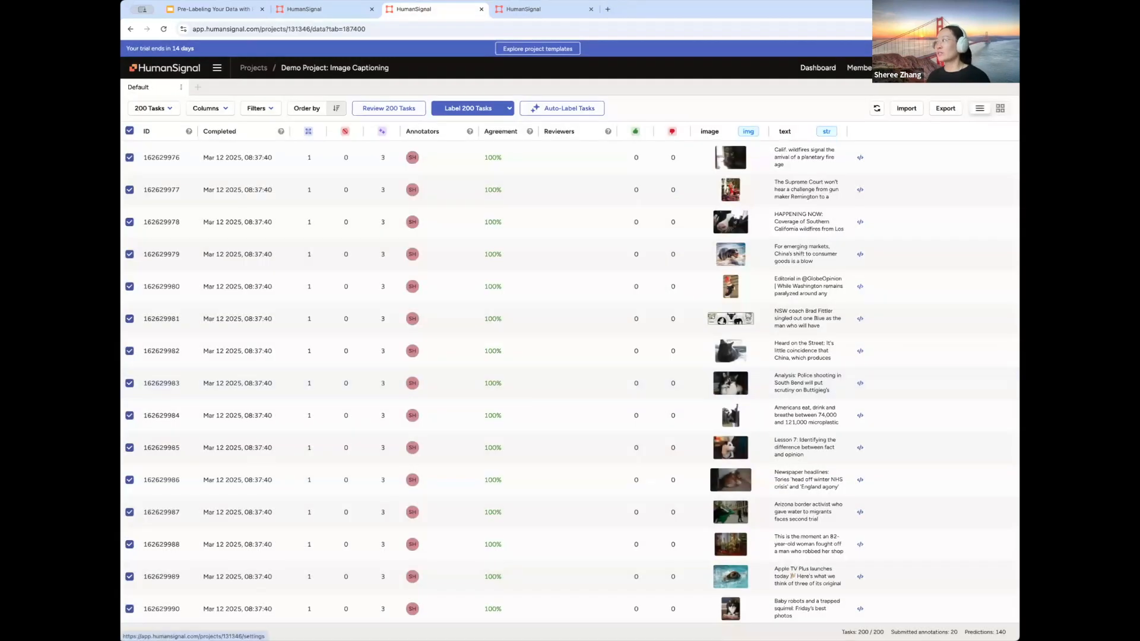
left_click(896, 68)
left_click(168, 187)
scroll(259, 231, "down", 2)
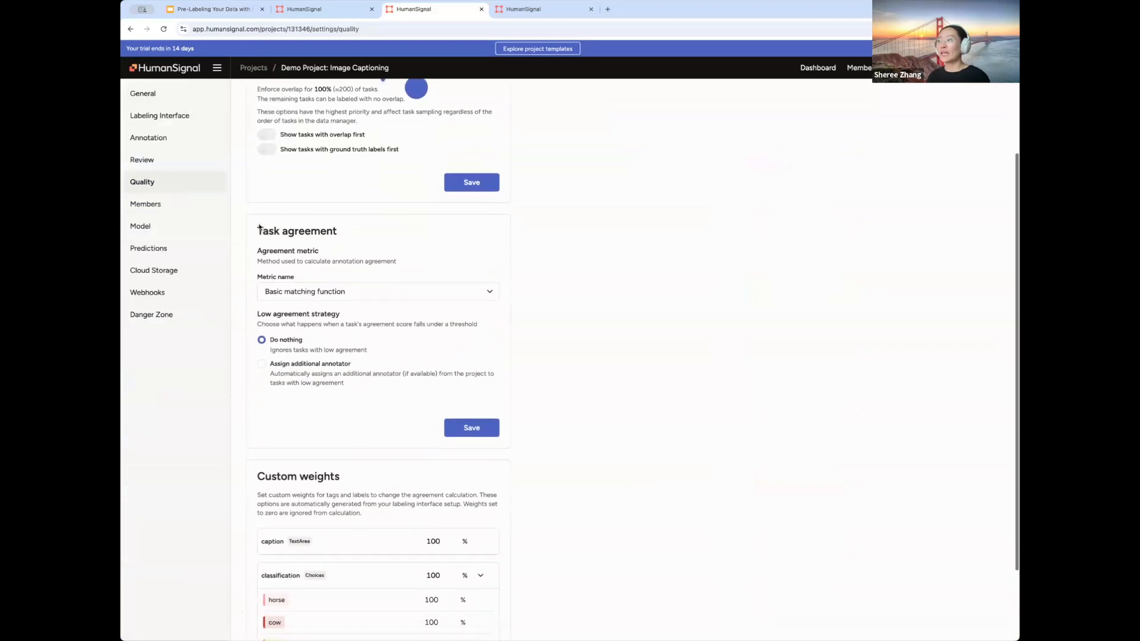
left_click_drag(259, 230, 347, 232)
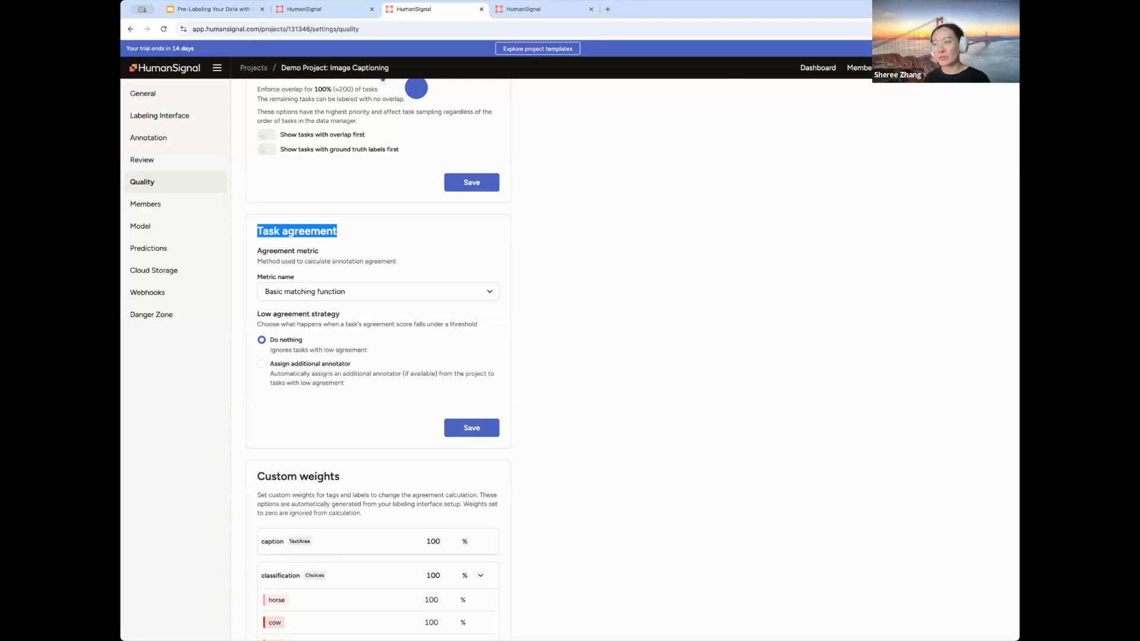
- Return to the Google Slides presentation at its closing "Thank you!" Q&A slide
left_click(217, 68)
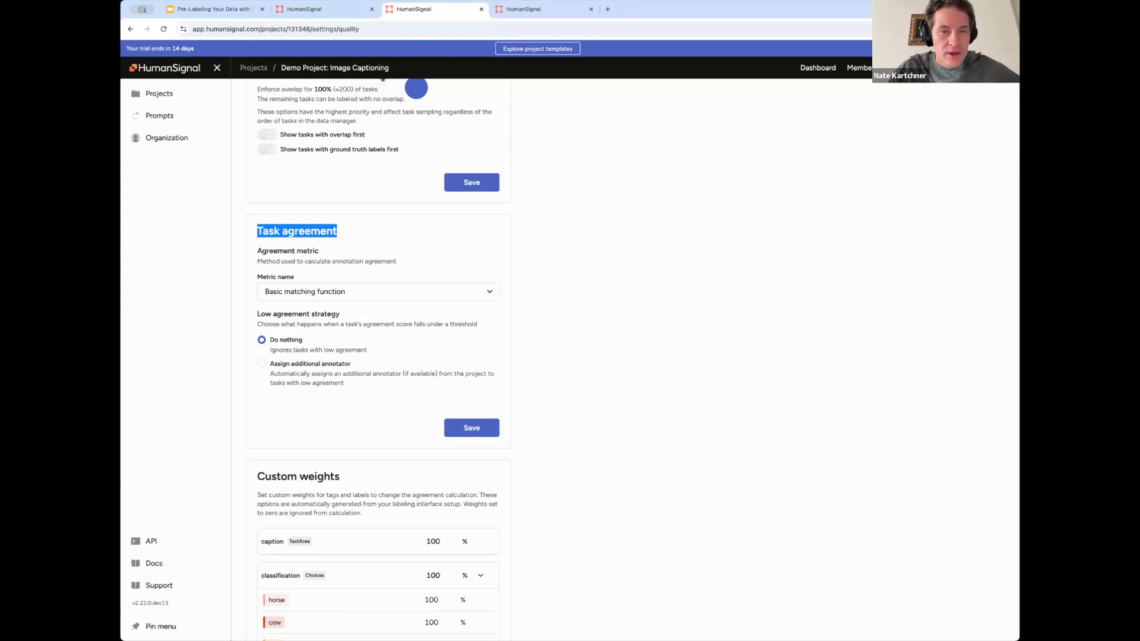
left_click(172, 236)
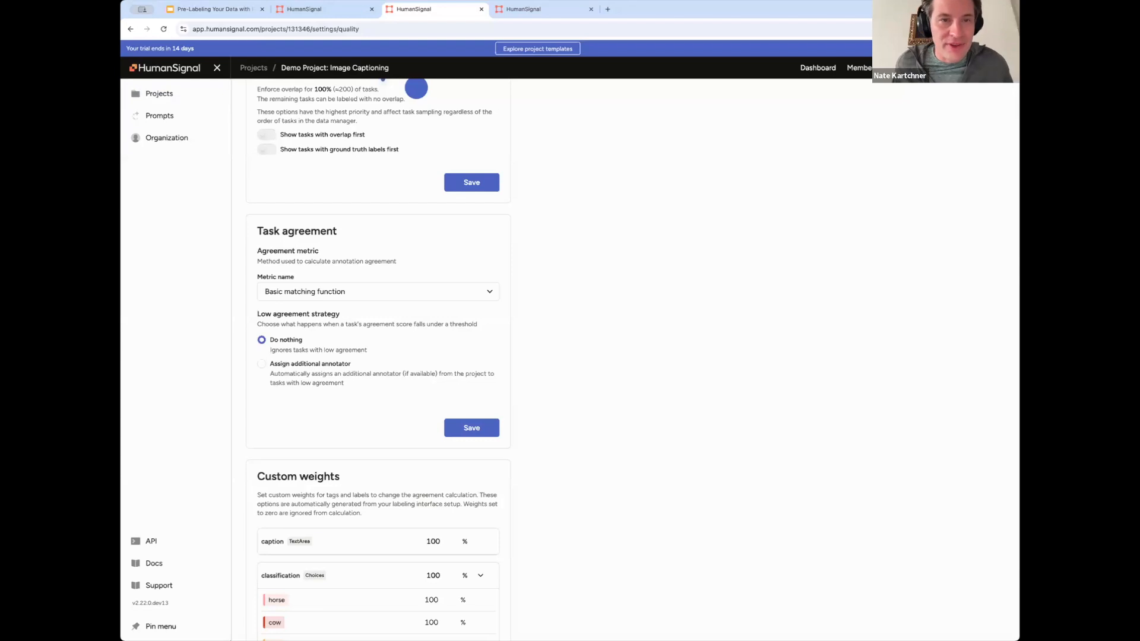
left_click(191, 7)
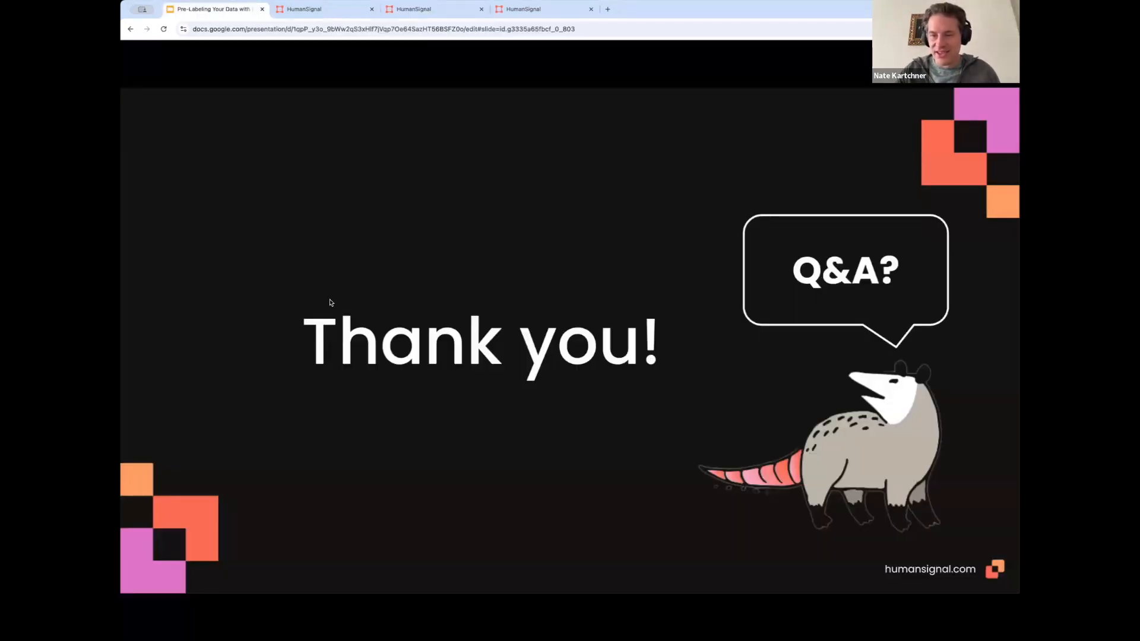